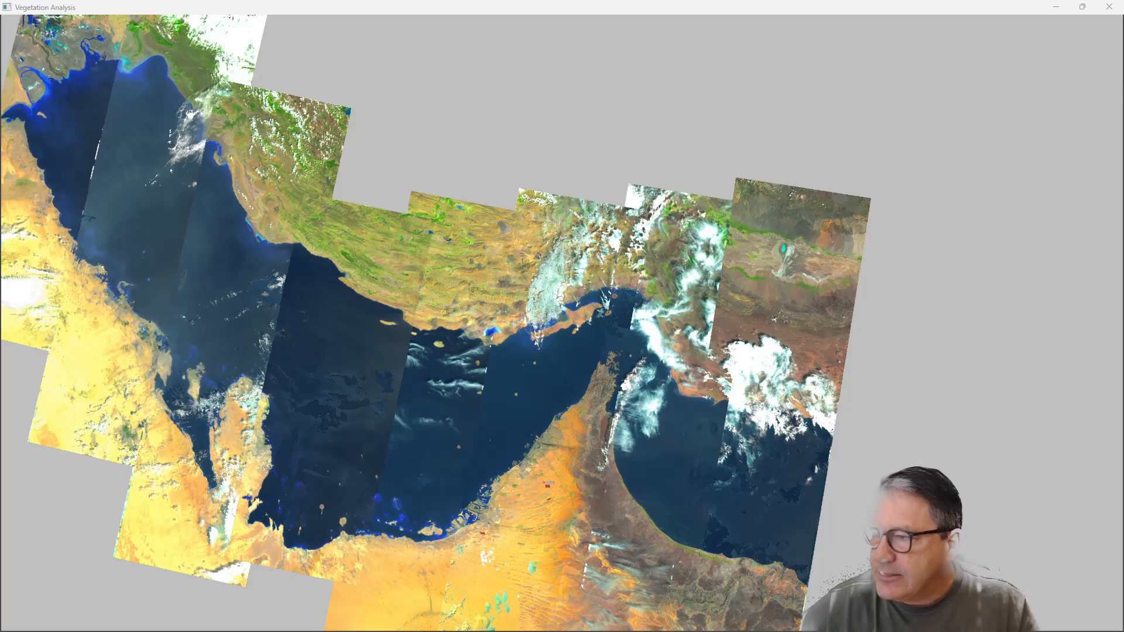
# Step: Close the Vegetation Analysis algorithm and move the ProRaster Scientific window clear of the workspace centre
pyautogui.moveTo(763, 268); pyautogui.dragTo(359, 68)
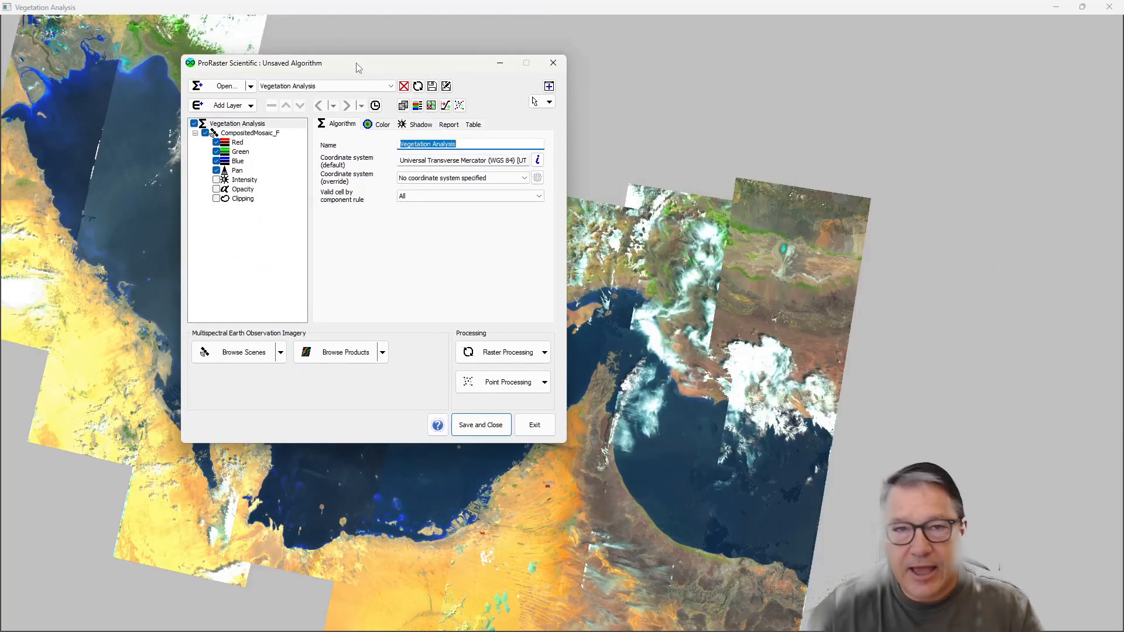
pyautogui.click(404, 86)
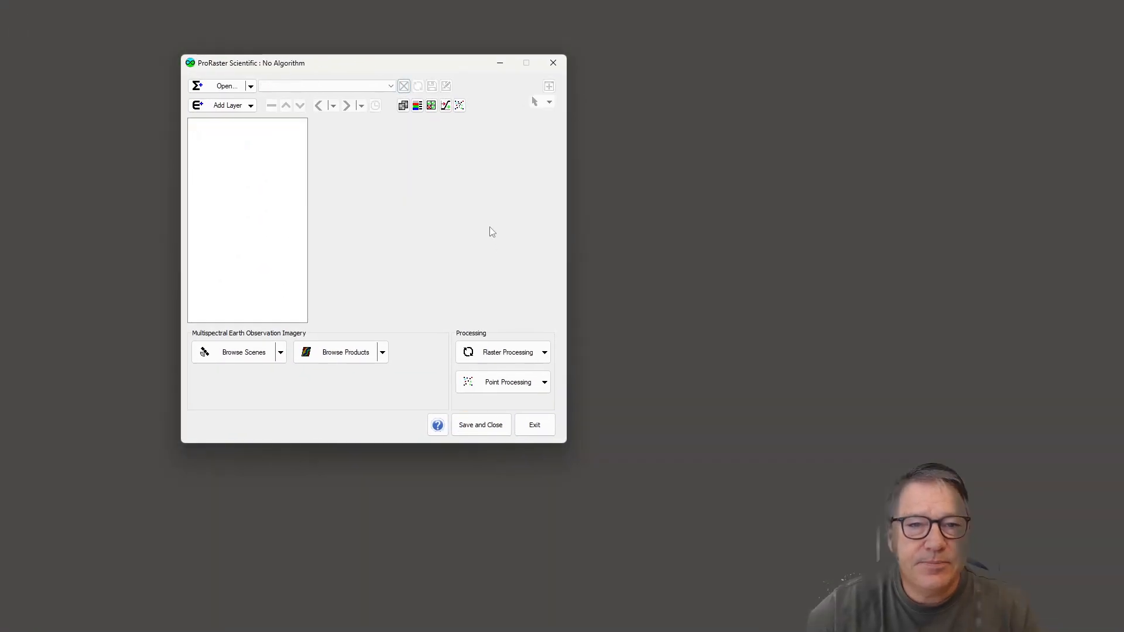
pyautogui.moveTo(327, 63); pyautogui.dragTo(223, 44)
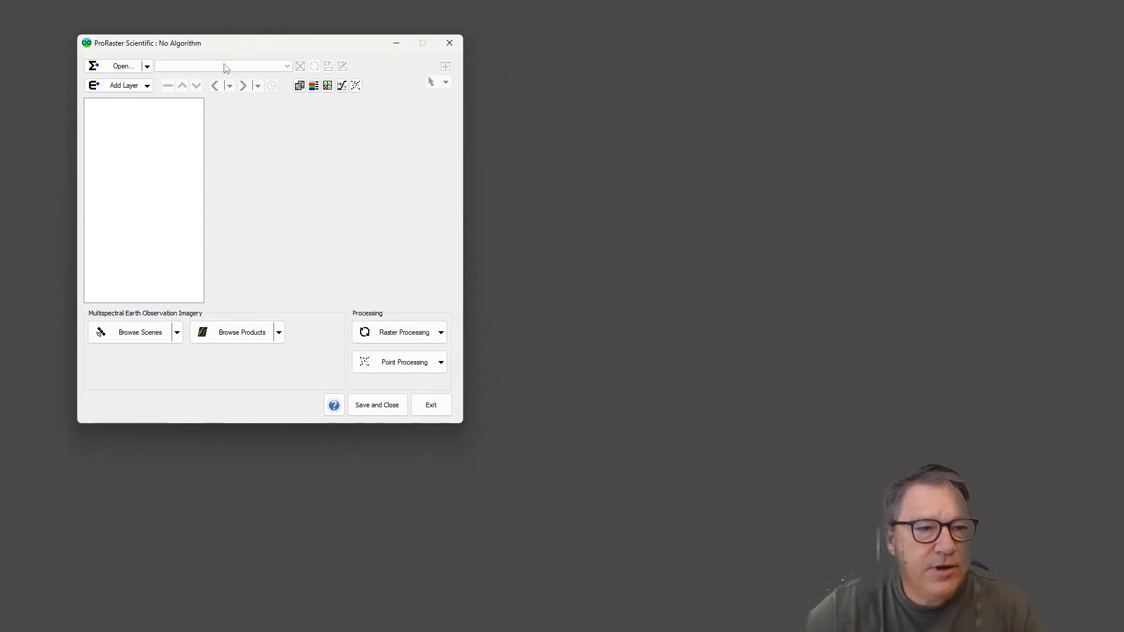
# Step: Regenerate the satellite scenes in the SDB_Hormuz scene database and close the finished process
pyautogui.click(177, 336)
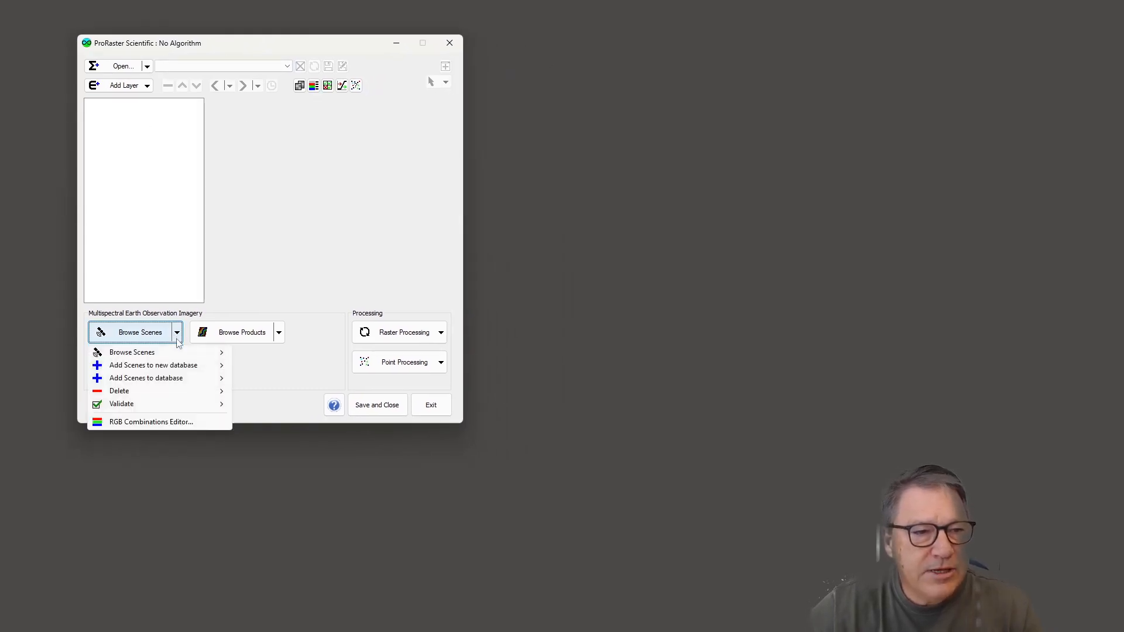
pyautogui.moveTo(188, 409)
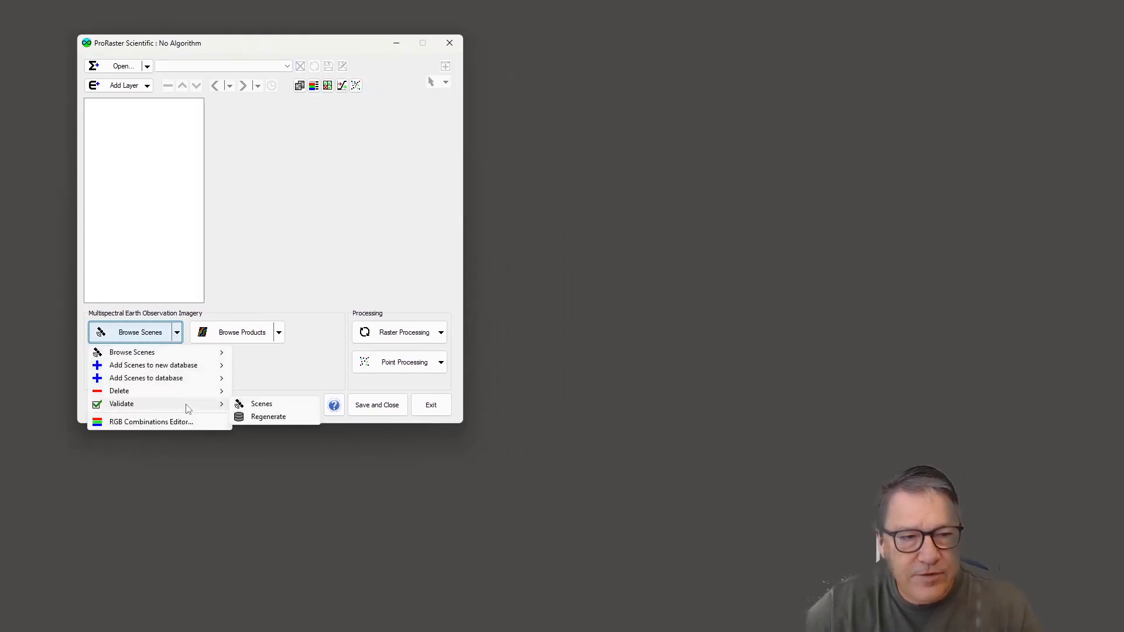
pyautogui.click(273, 418)
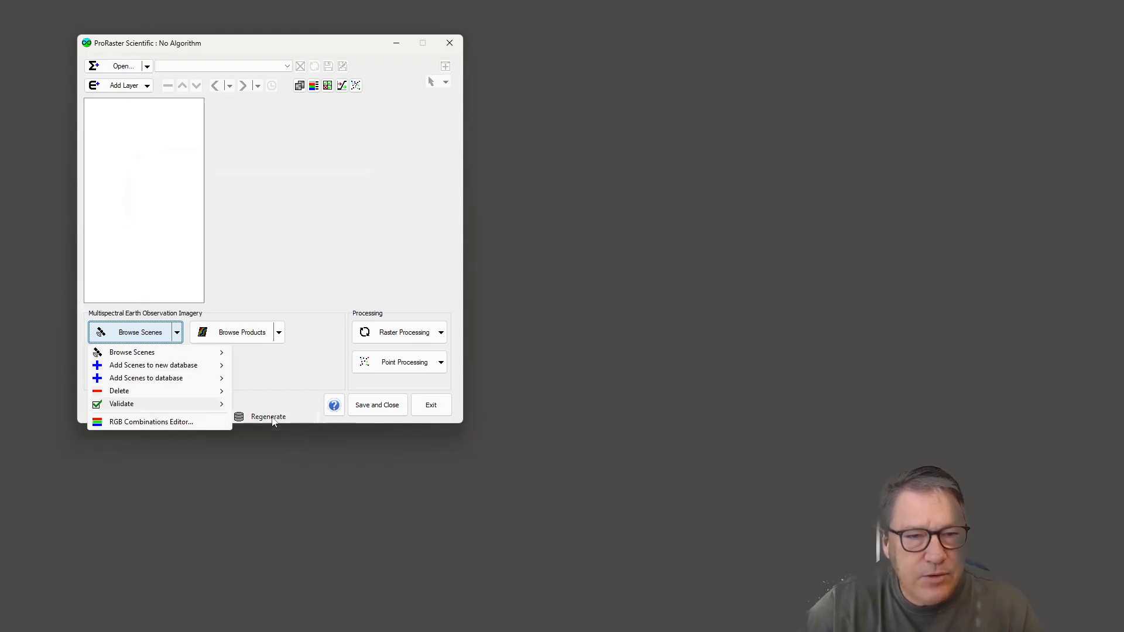
pyautogui.click(224, 192)
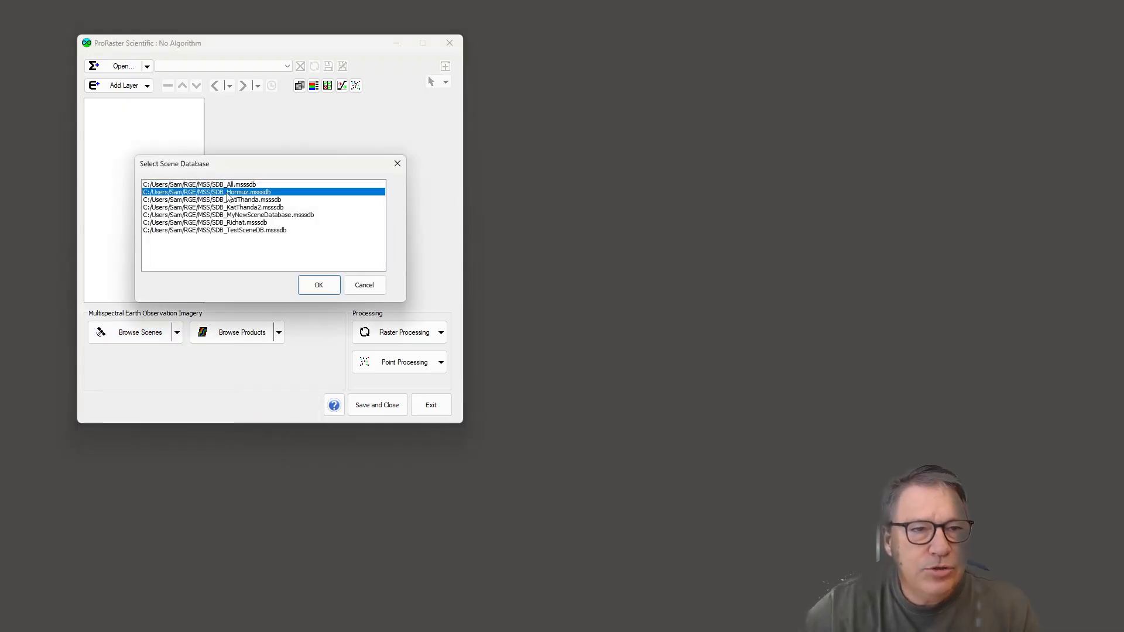
pyautogui.click(317, 285)
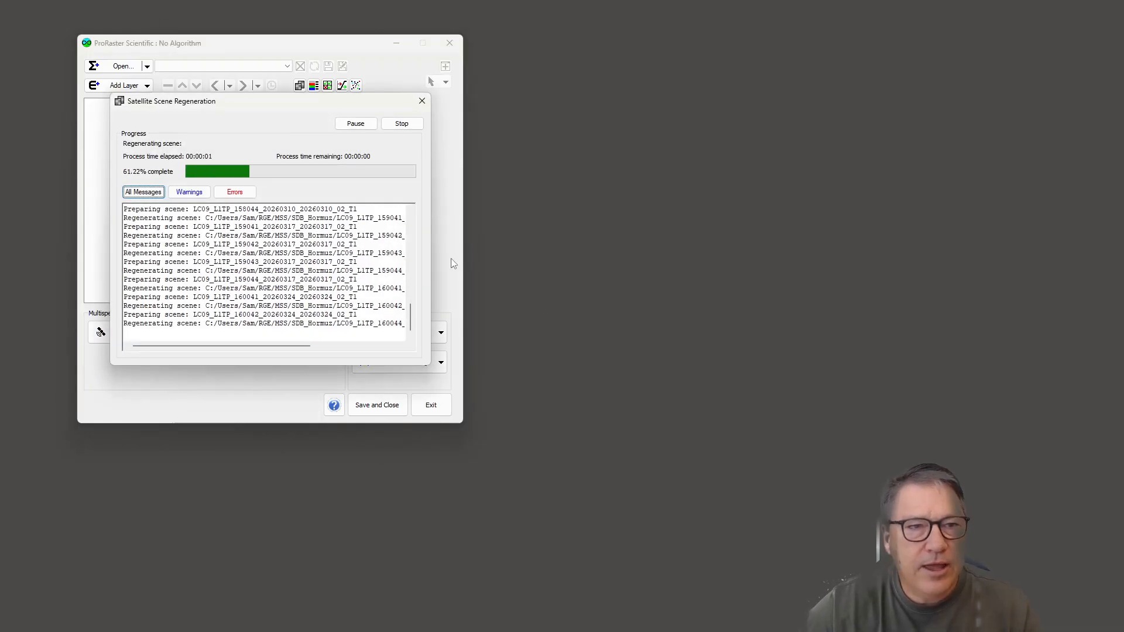
pyautogui.moveTo(306, 105); pyautogui.dragTo(656, 160)
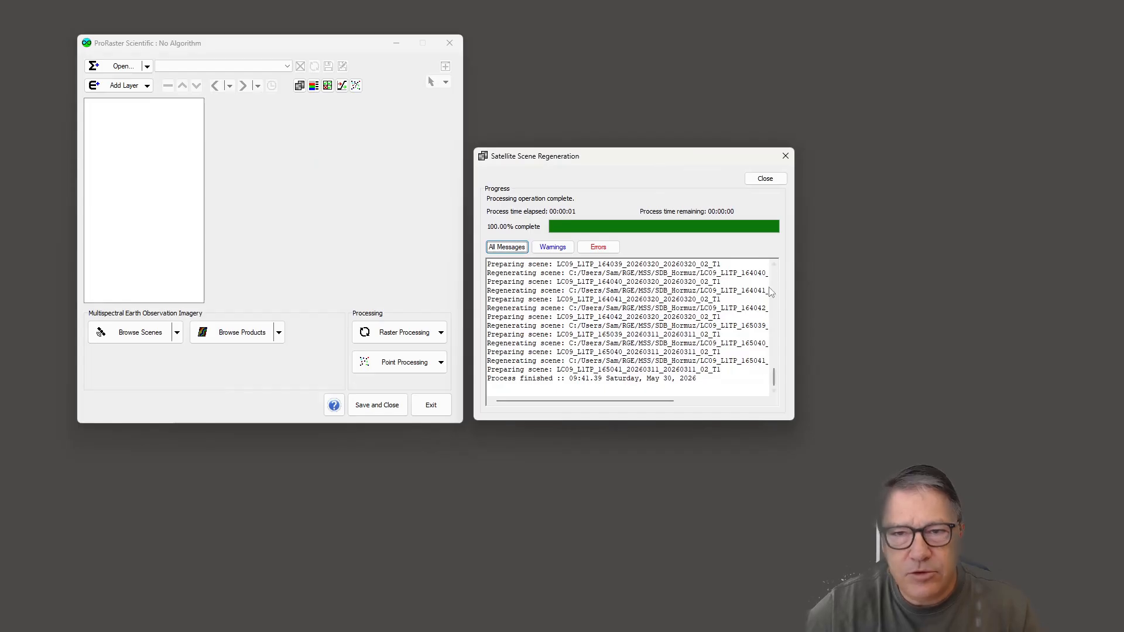
pyautogui.click(764, 178)
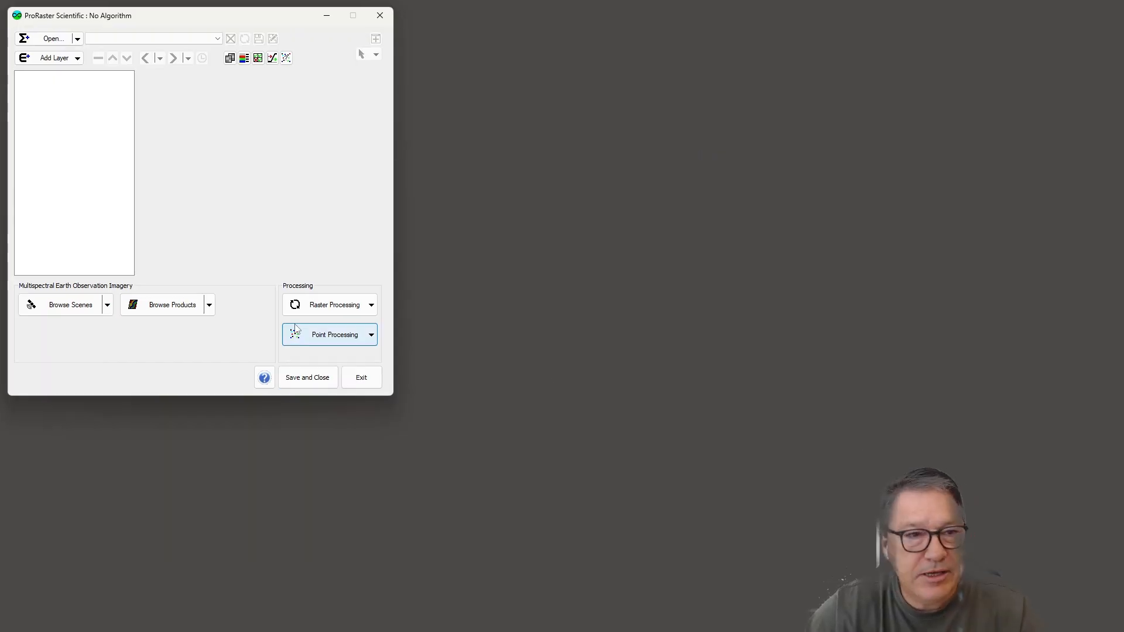
# Step: Browse the SDB_Hormuz scene database and replace the map with a Natural Color scene preview using TOA Reflectance
pyautogui.click(108, 306)
pyautogui.moveTo(96, 325)
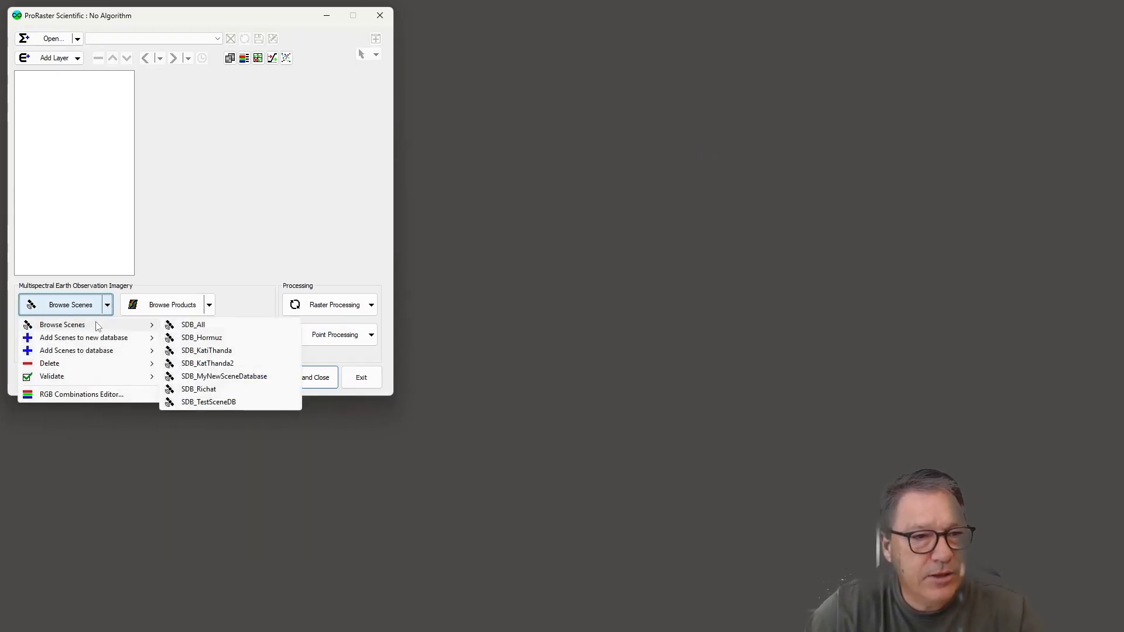
pyautogui.click(212, 339)
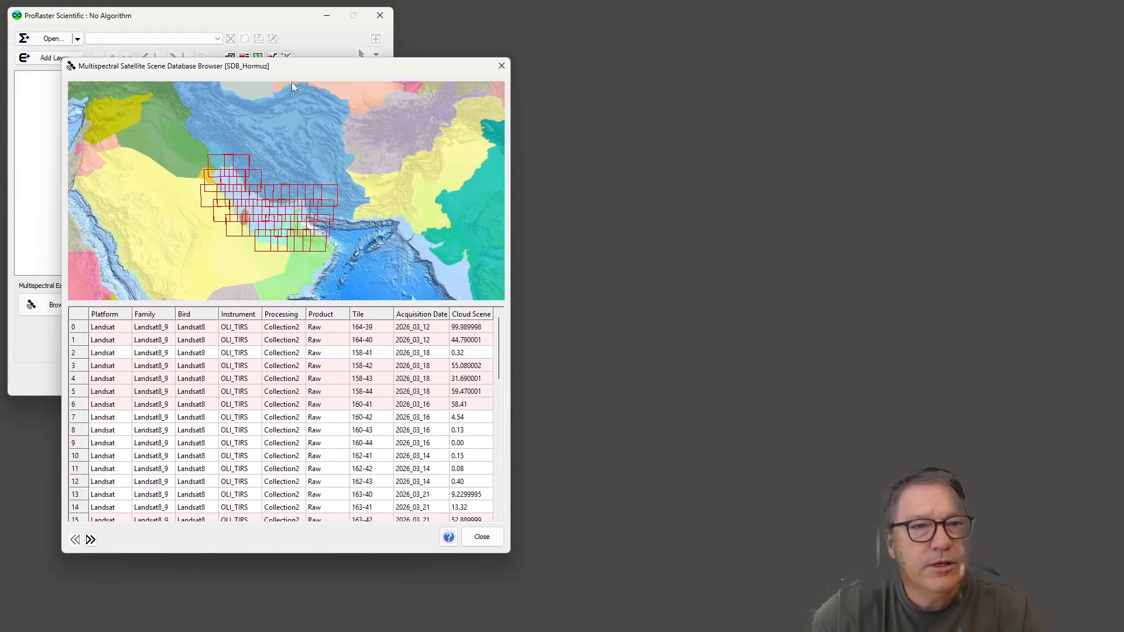
pyautogui.rightClick(284, 159)
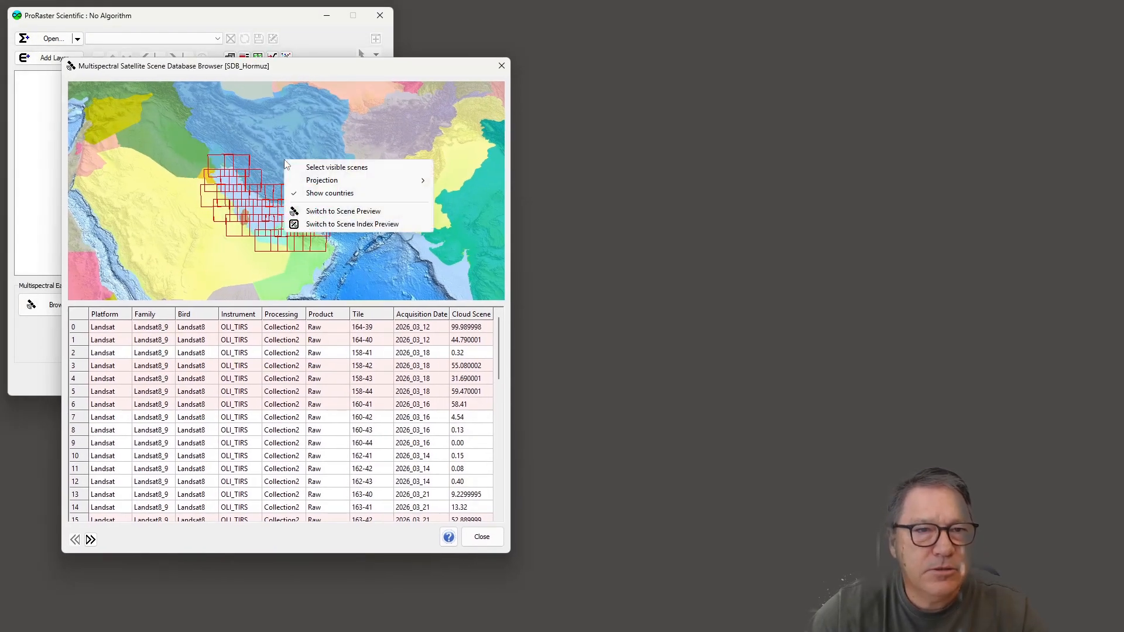
pyautogui.click(320, 212)
pyautogui.click(332, 372)
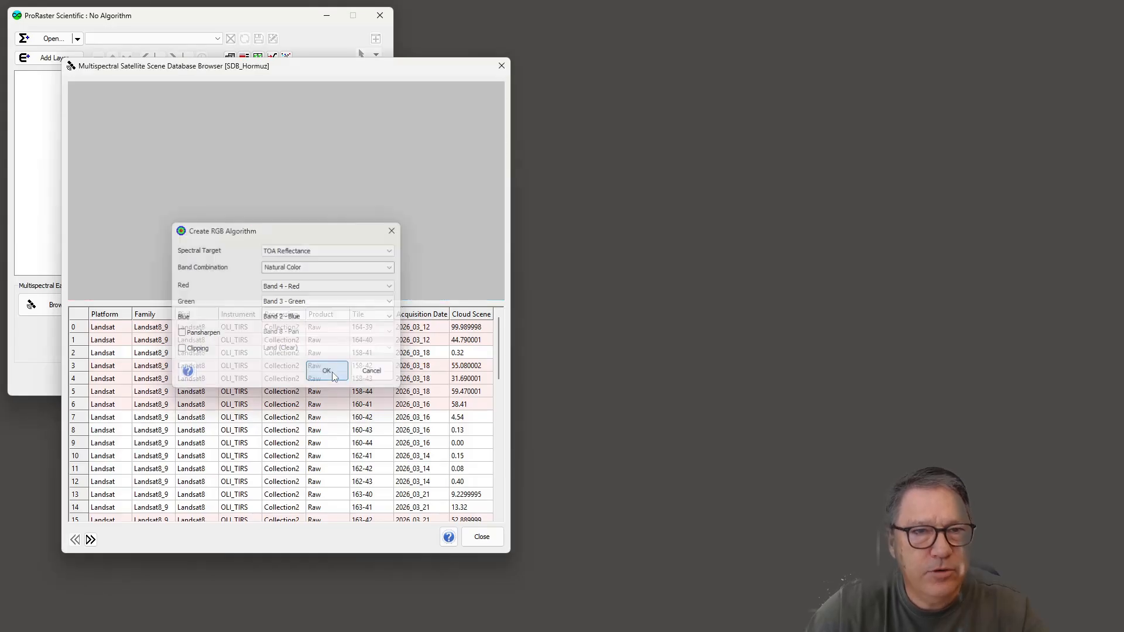
# Step: Preview several Landsat scenes starting from tile 158-43, finishing with the Landsat9 scene of tile 165-41 dated 2026_03_11
pyautogui.click(472, 378)
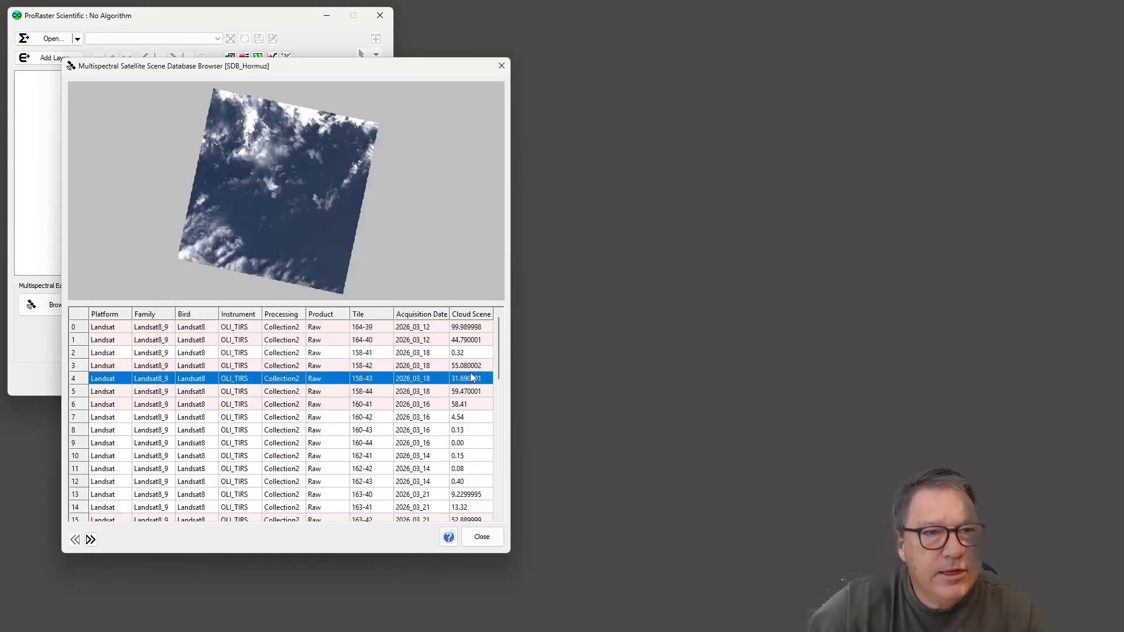
pyautogui.press('Down')
pyautogui.press('Down')
pyautogui.press('Down')
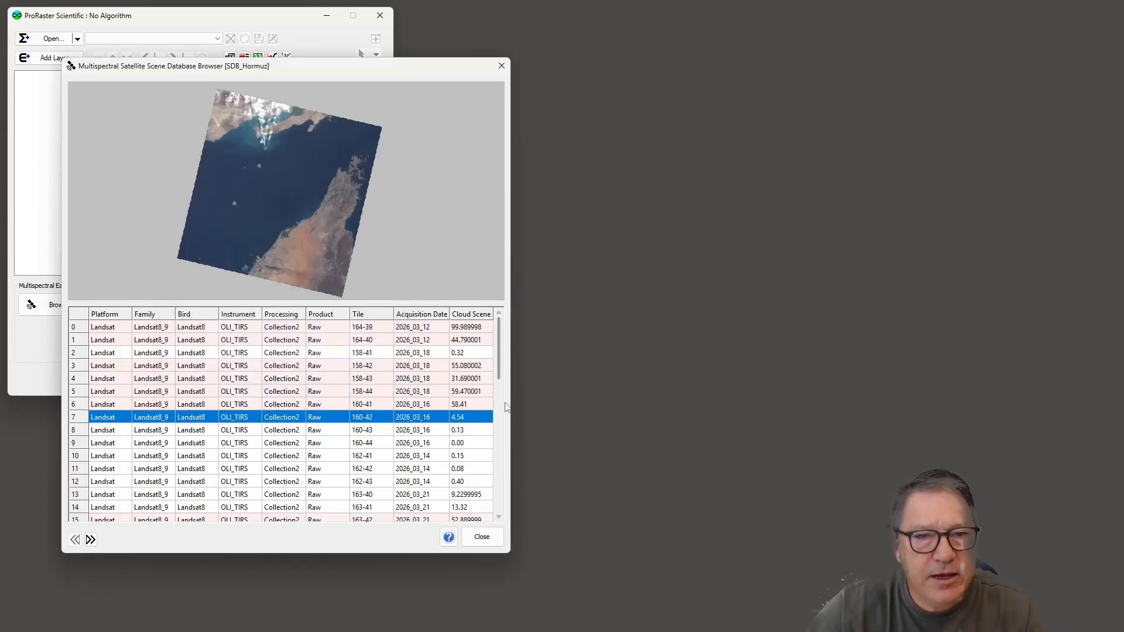
pyautogui.moveTo(499, 368); pyautogui.dragTo(507, 505)
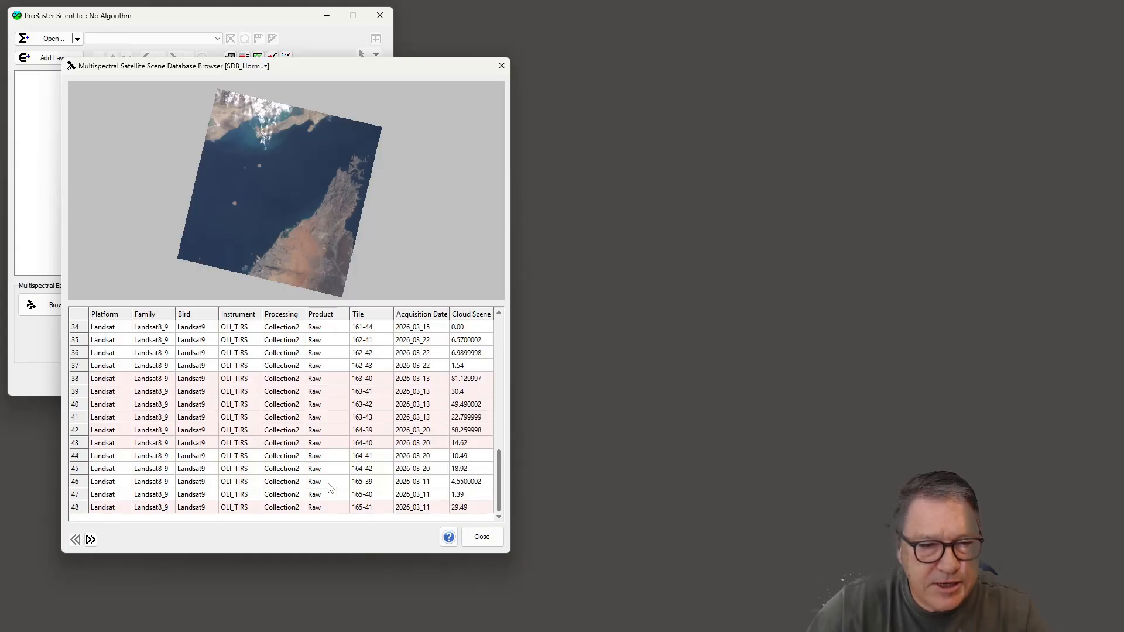
pyautogui.click(286, 508)
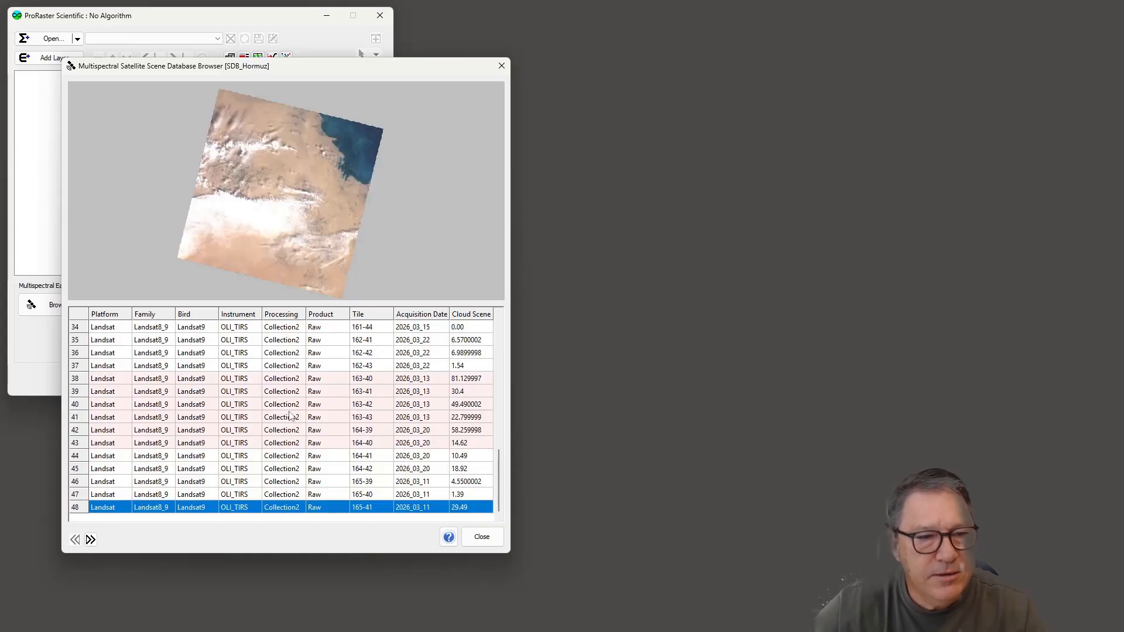
# Step: Display the selected tile 165-41 scene as a new algorithm and arrange its display window beside the algorithm settings
pyautogui.rightClick(104, 512)
pyautogui.click(160, 374)
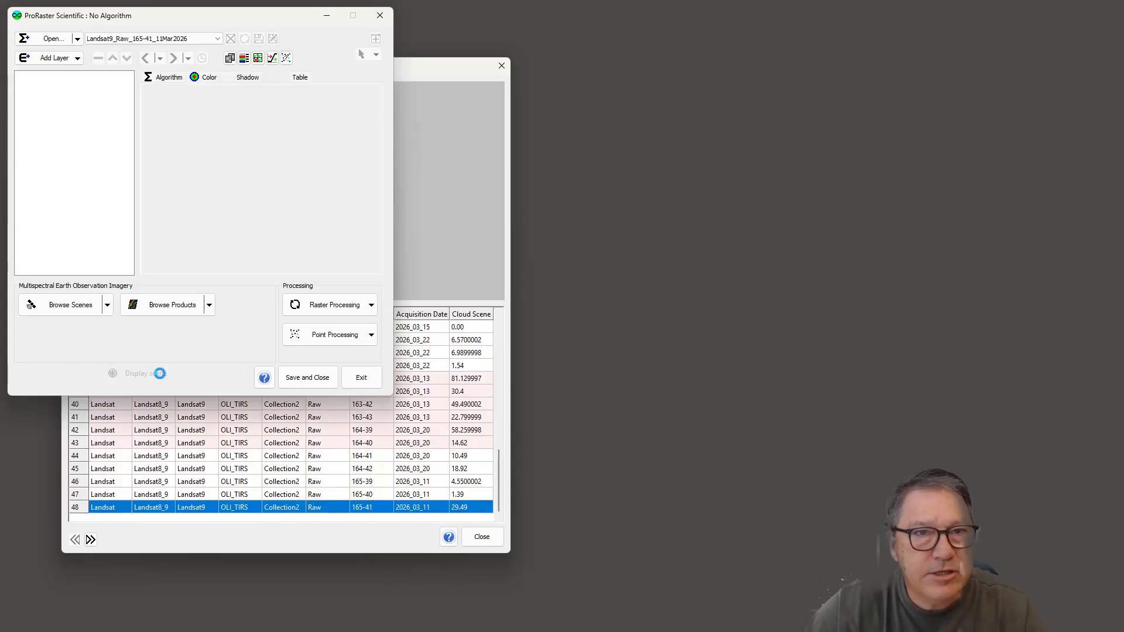
pyautogui.moveTo(646, 12); pyautogui.dragTo(285, 21)
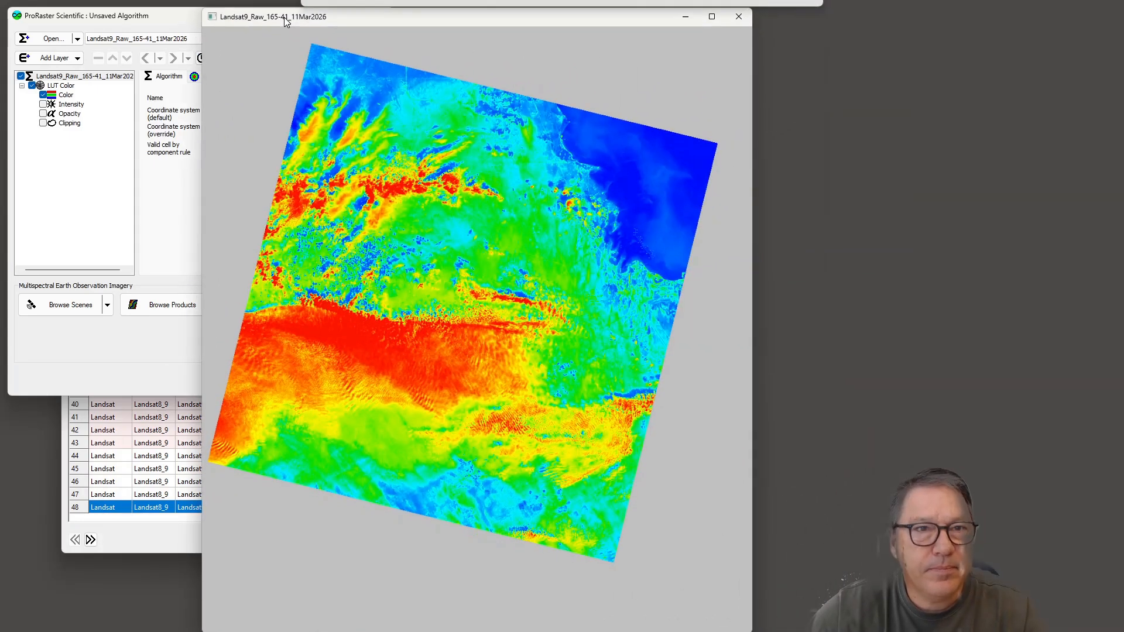
pyautogui.click(120, 20)
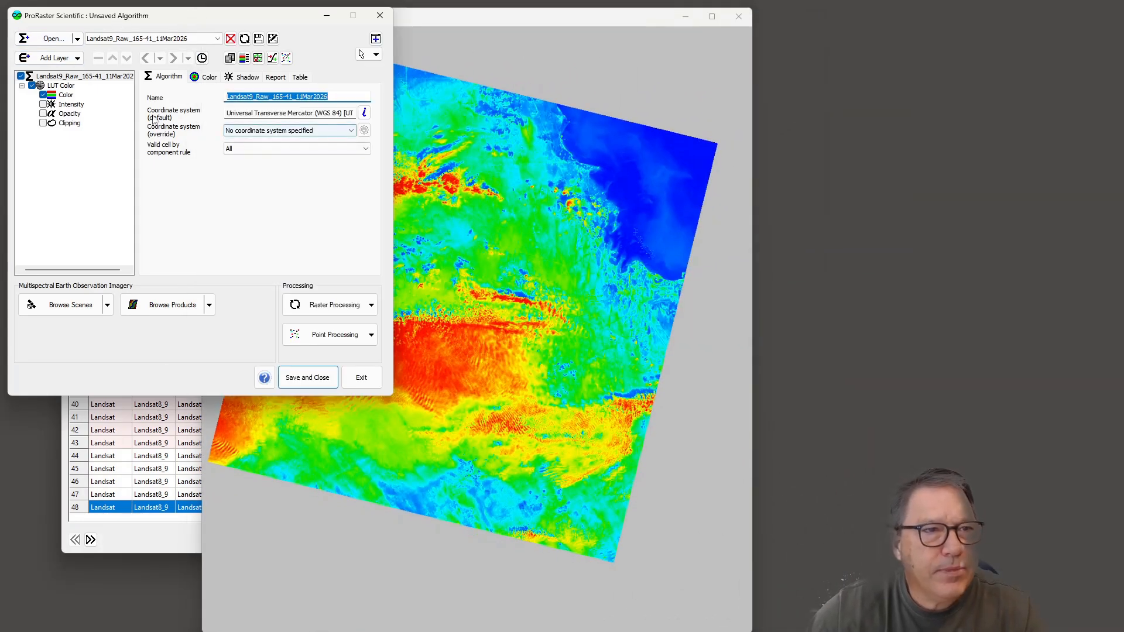
# Step: Set the LUT Color layer's Color component to the Mask field and Pixel Quality band, and bring its display into full view
pyautogui.click(66, 95)
pyautogui.click(291, 126)
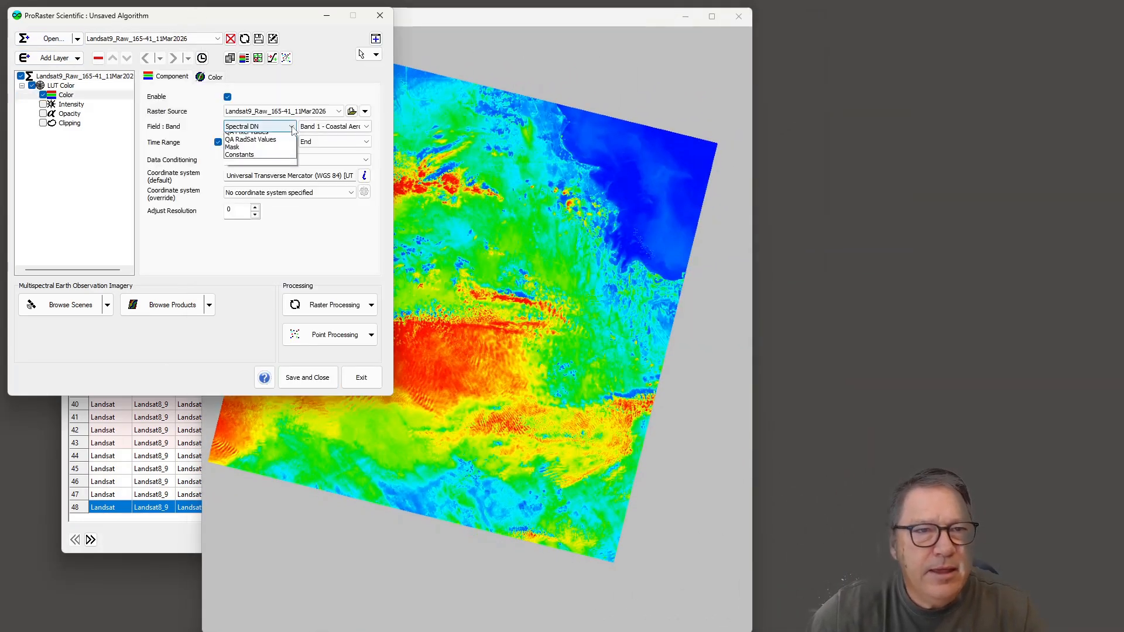
pyautogui.click(244, 191)
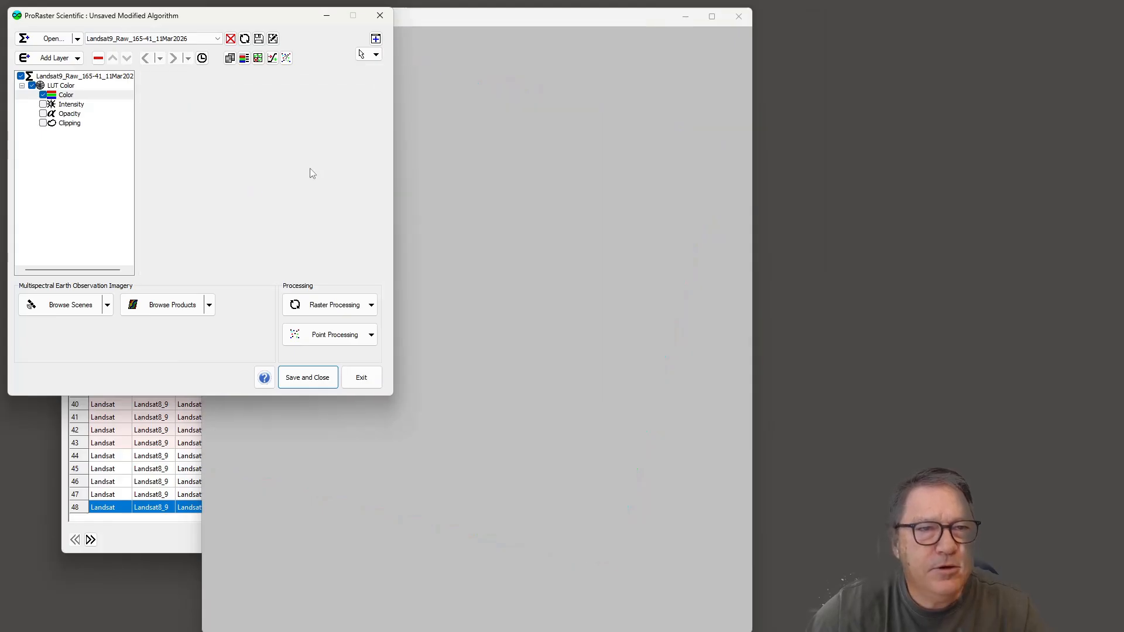
pyautogui.click(340, 126)
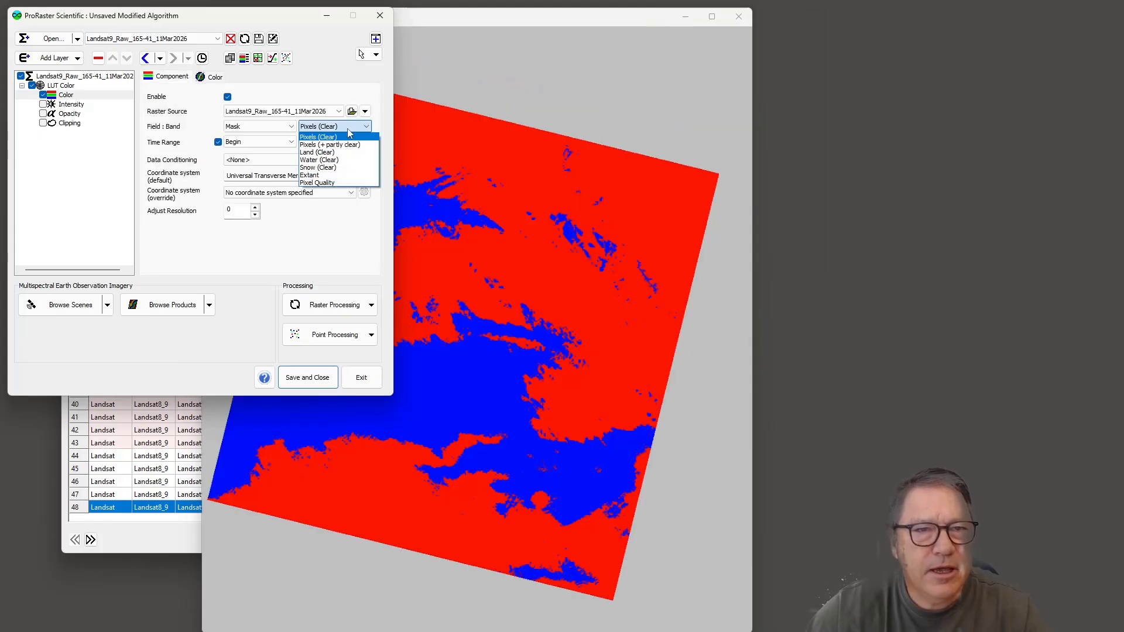
pyautogui.click(341, 183)
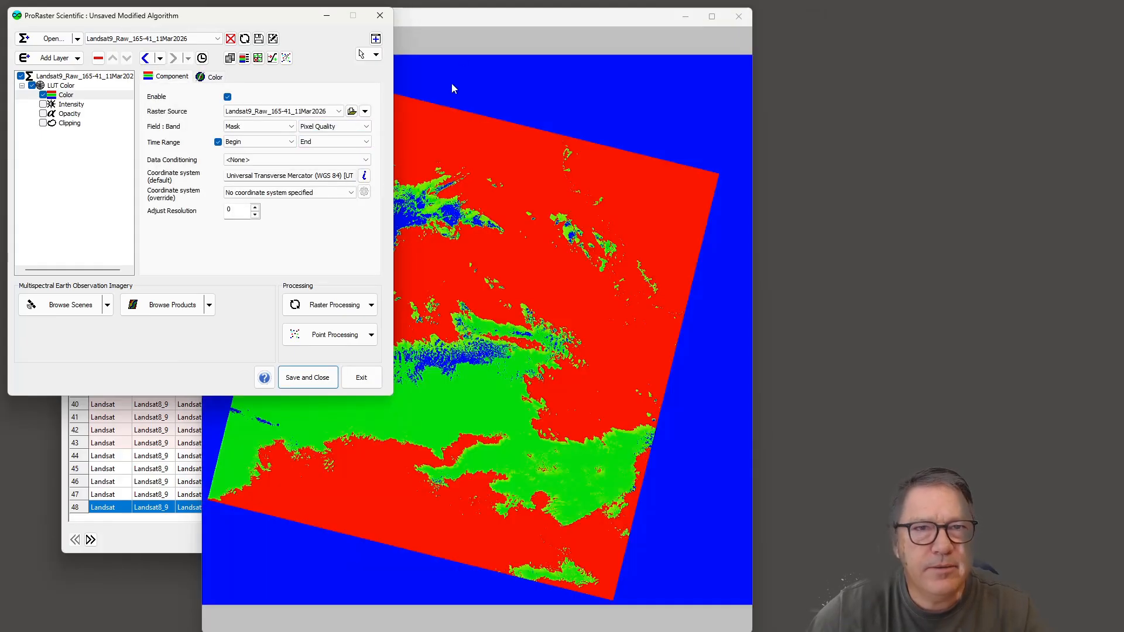
pyautogui.click(488, 20)
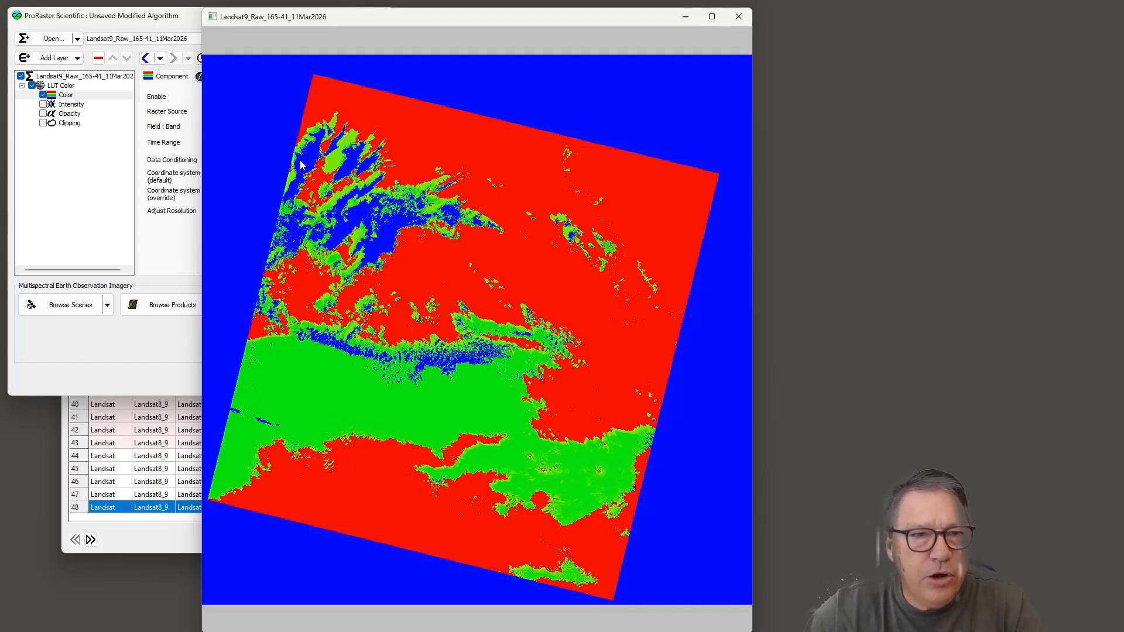
# Step: Switch the Color component's field to Constants and open the list of bands it offers
pyautogui.click(181, 21)
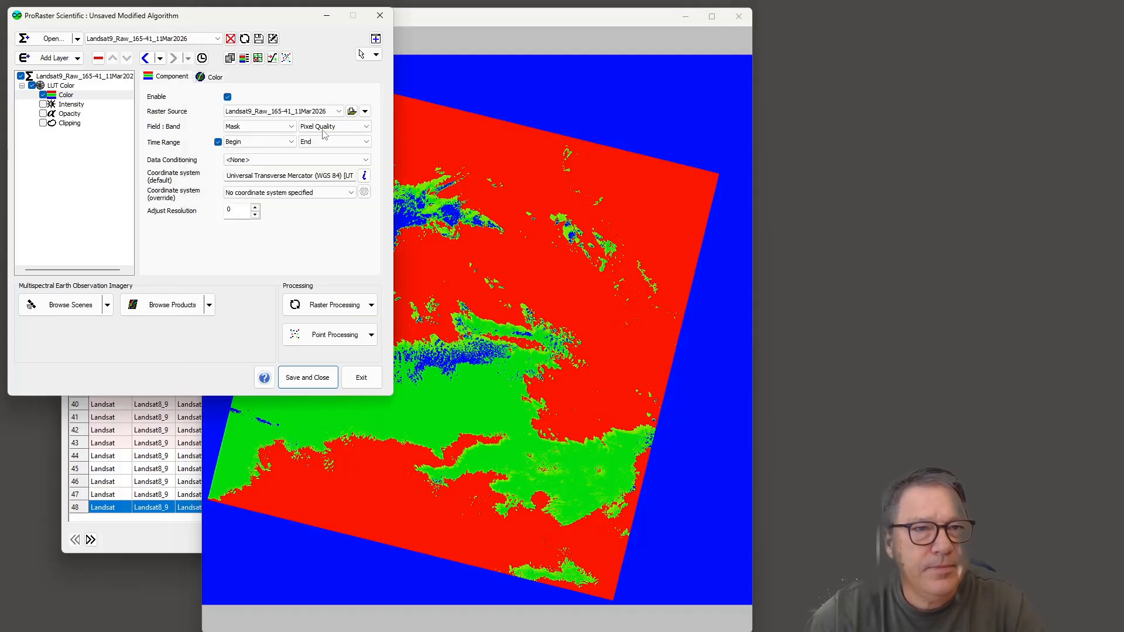
pyautogui.click(292, 128)
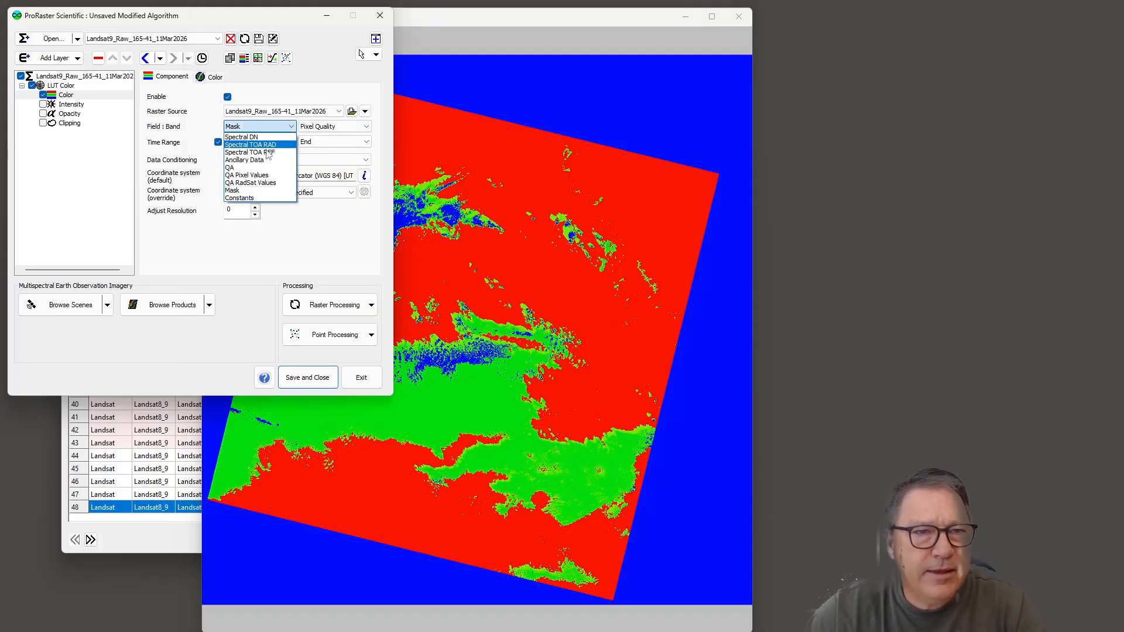
pyautogui.click(260, 199)
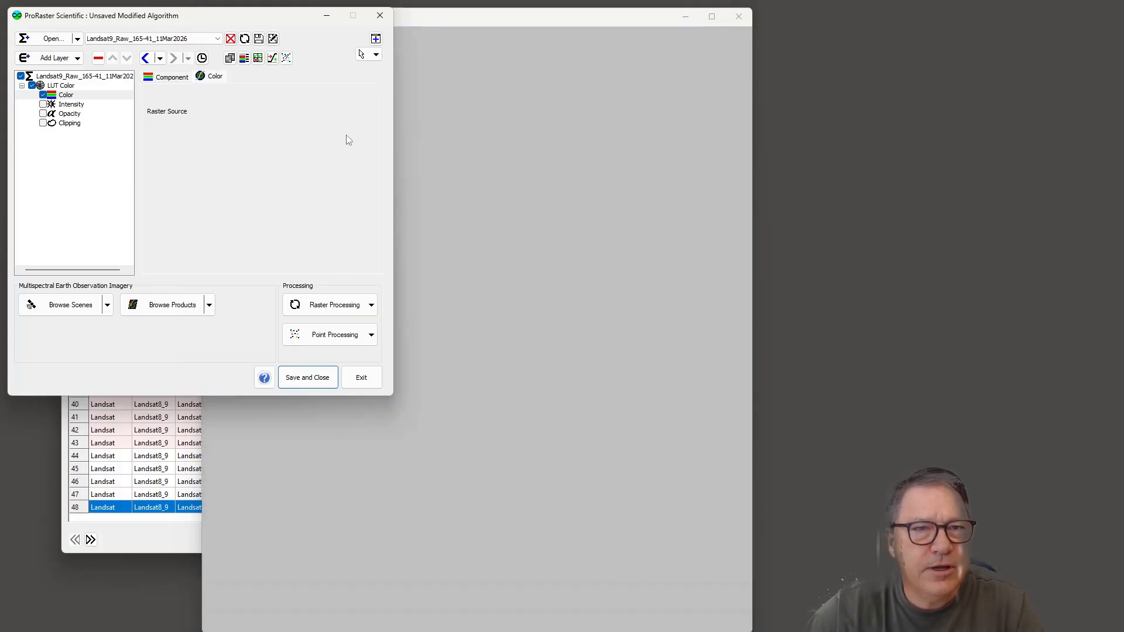
pyautogui.click(359, 127)
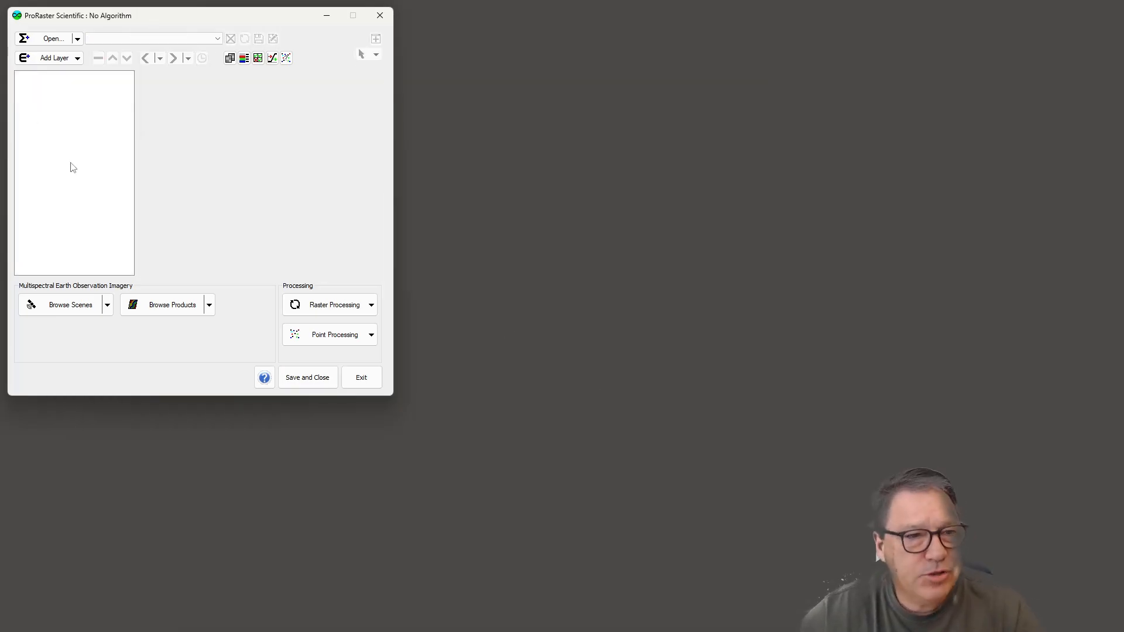
# Step: Reopen the SDB_Hormuz scene database browser, reposition it, and inspect the scene list and the footprints over the Gulf
pyautogui.click(109, 310)
pyautogui.moveTo(106, 327)
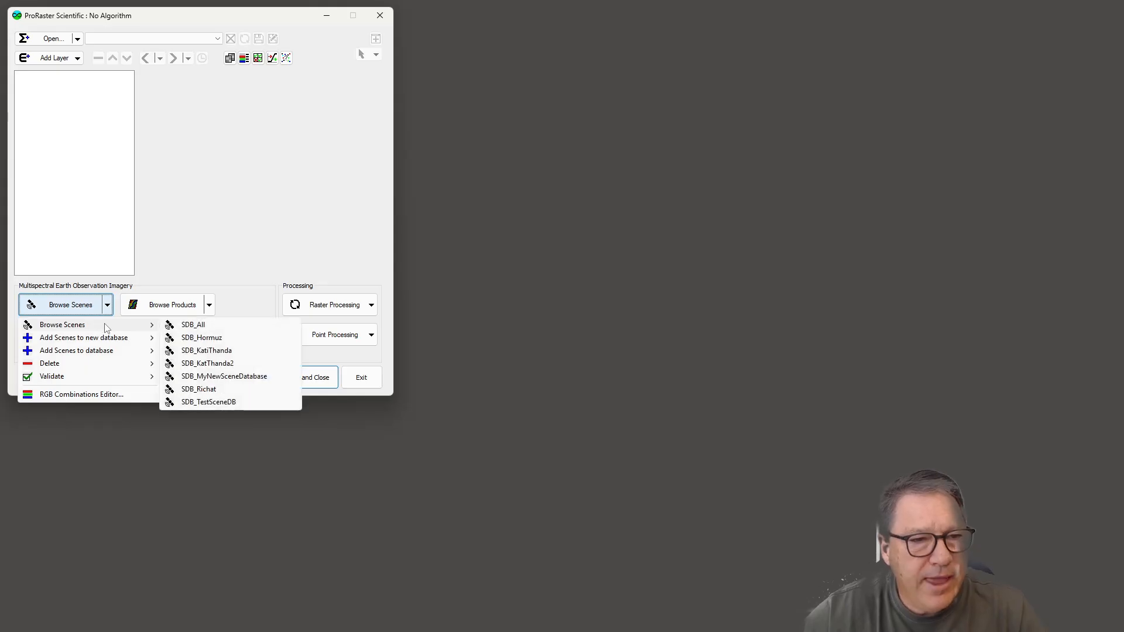
pyautogui.click(210, 339)
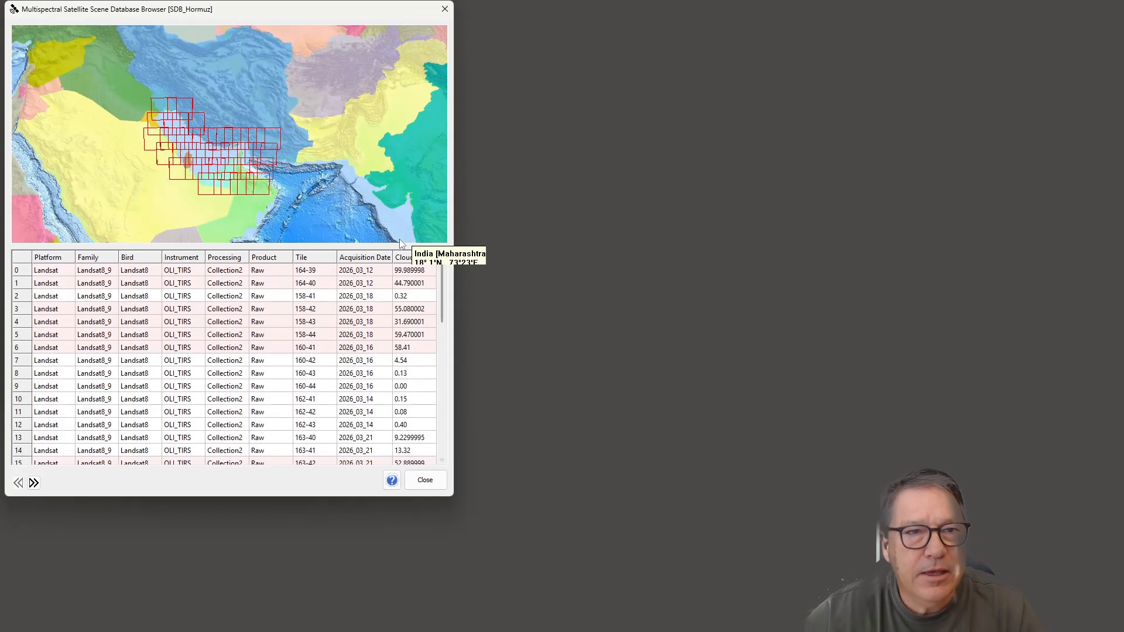
pyautogui.moveTo(233, 15); pyautogui.dragTo(293, 61)
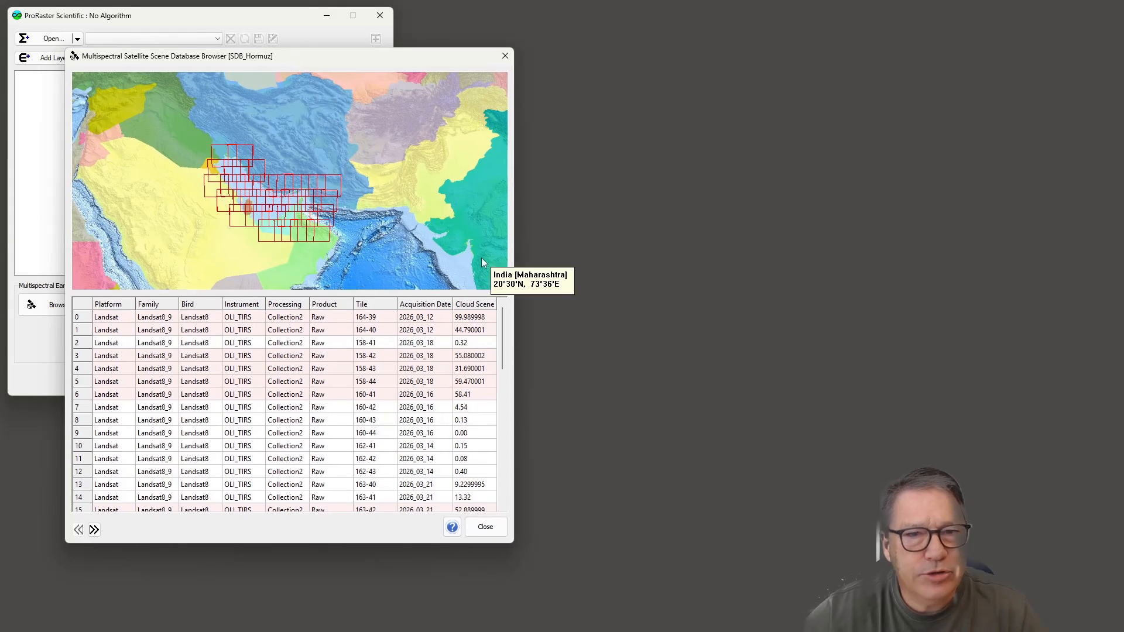
pyautogui.scroll(-3, 312, 340)
pyautogui.scroll(3, 279, 350)
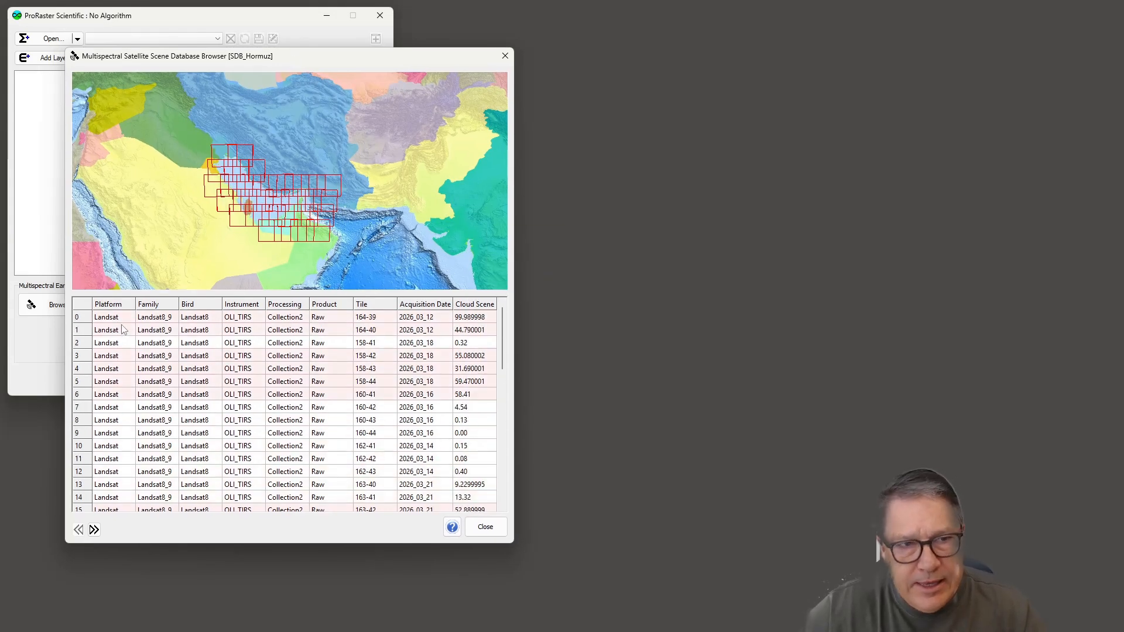
pyautogui.moveTo(262, 206)
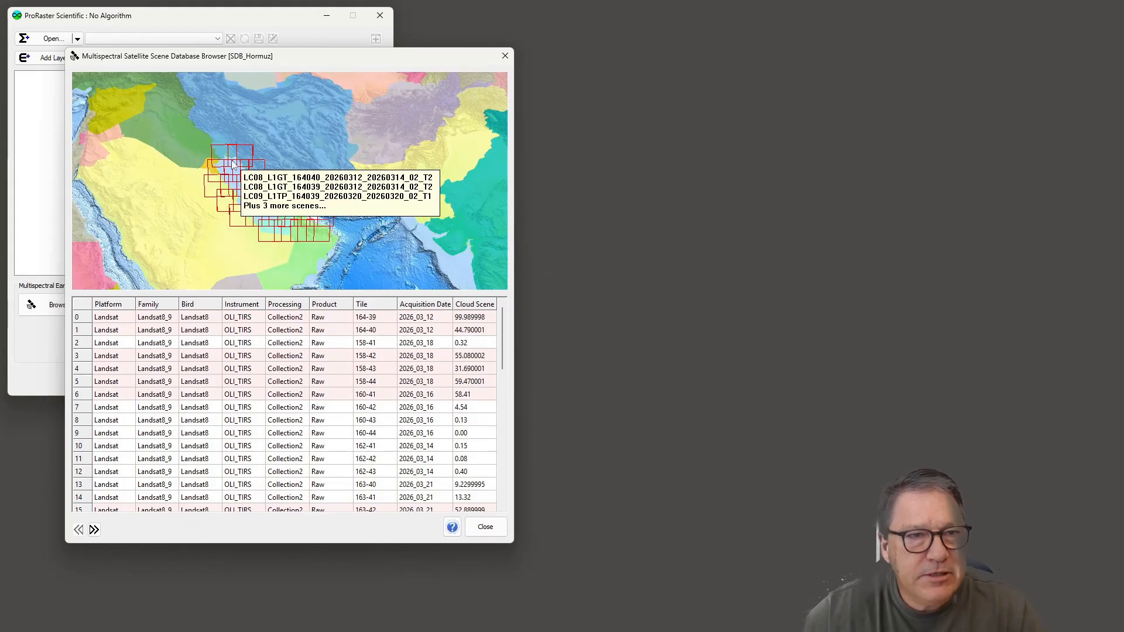
# Step: Select every scene in the SDB_Hormuz list and start a composited mosaic product in the PDB_Hormuz product database
pyautogui.moveTo(246, 158)
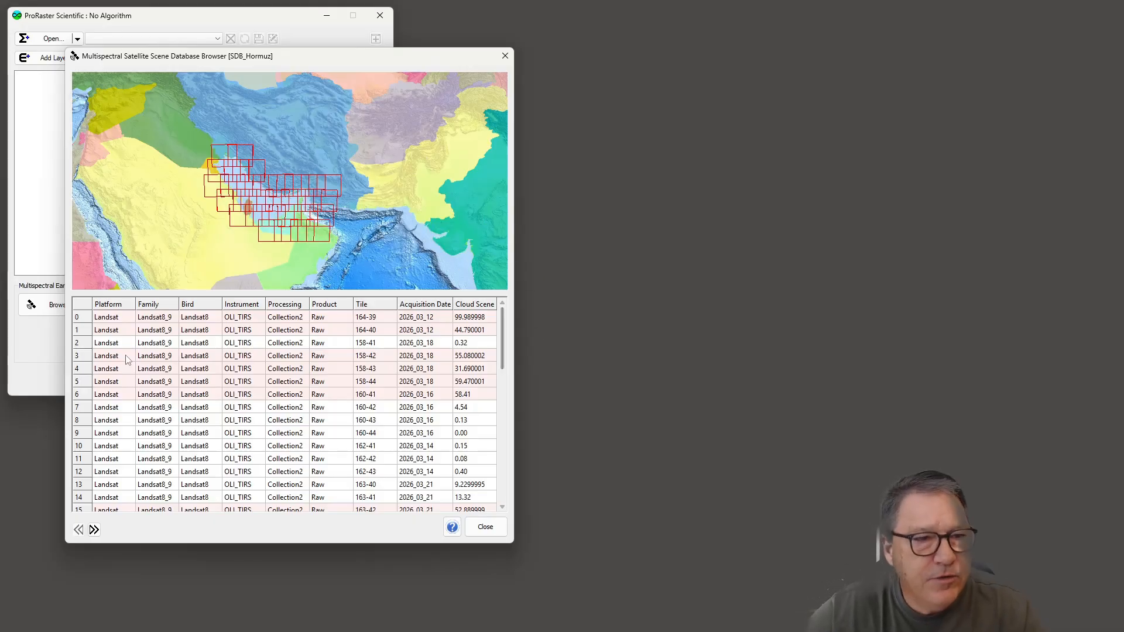
pyautogui.click(77, 321)
pyautogui.scroll(-11, 92, 368)
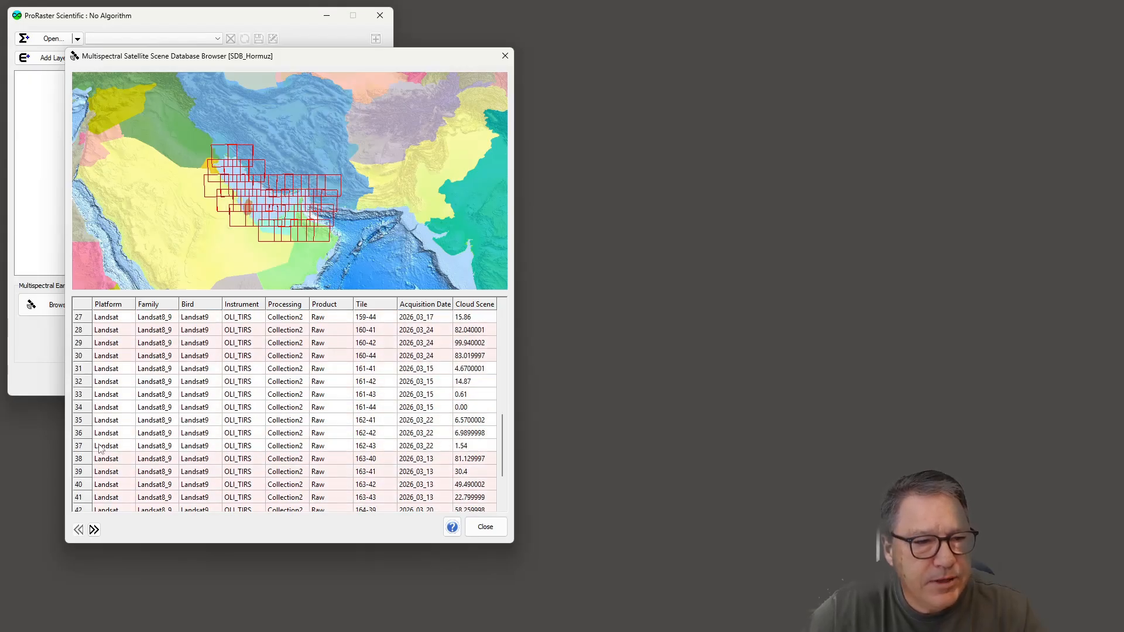
pyautogui.keyDown('shift'); pyautogui.click(84, 498); pyautogui.keyUp('shift')
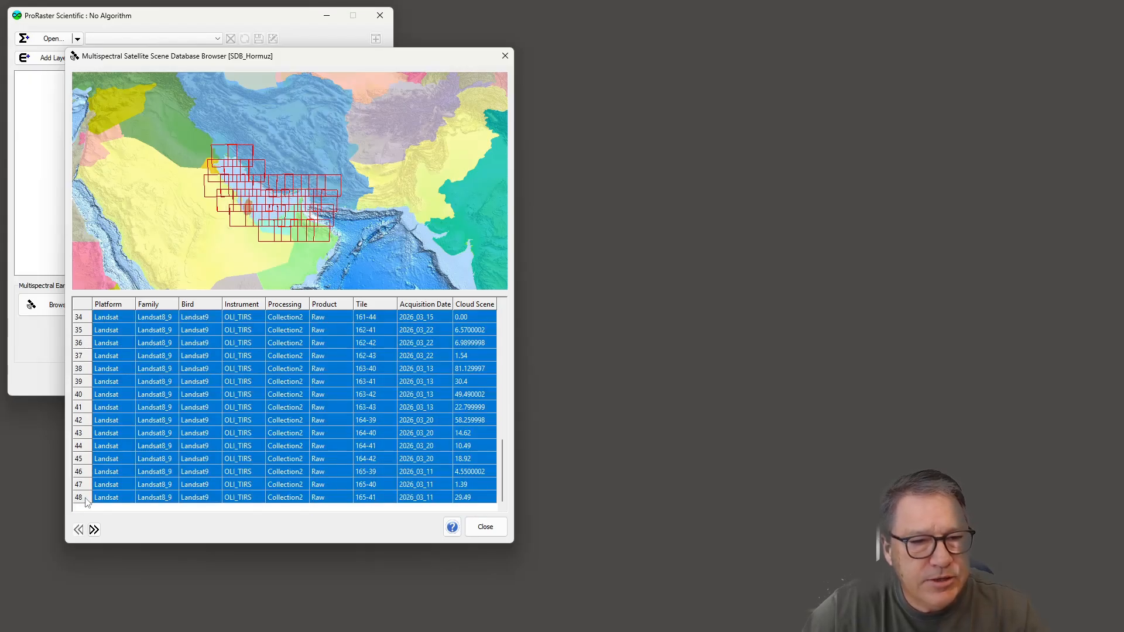
pyautogui.rightClick(85, 356)
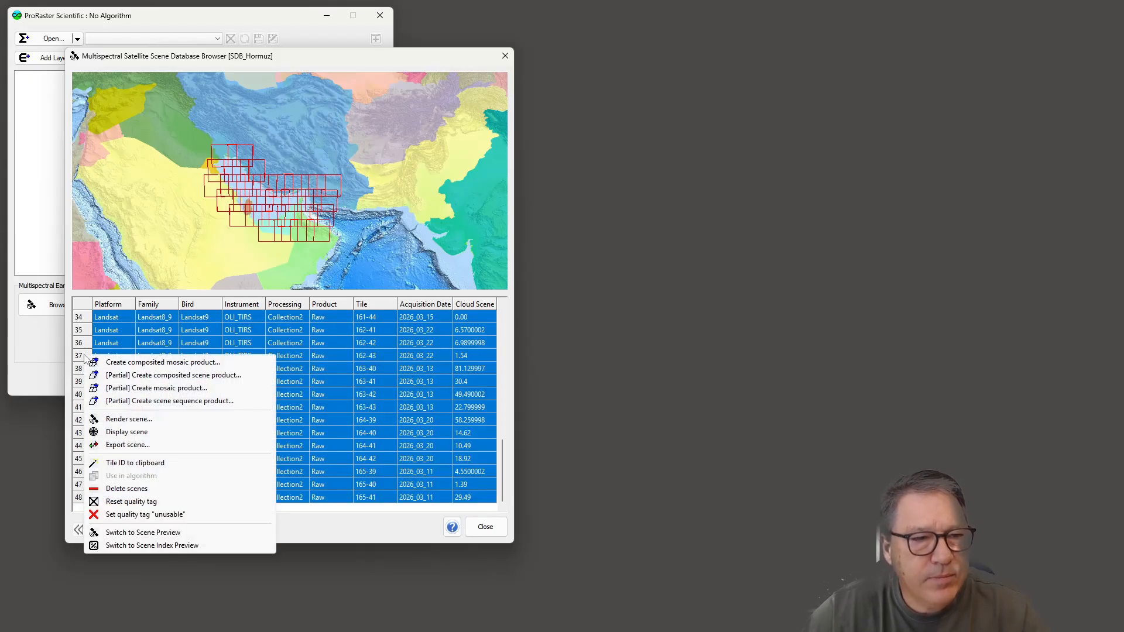
pyautogui.click(159, 363)
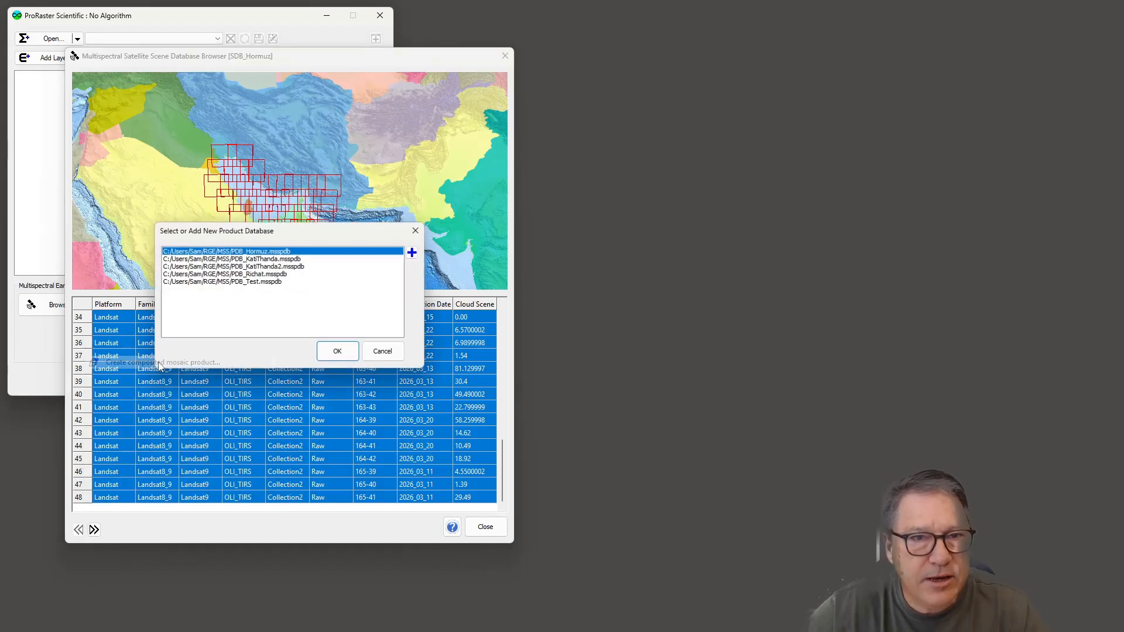
pyautogui.click(333, 350)
pyautogui.moveTo(310, 188); pyautogui.dragTo(562, 115)
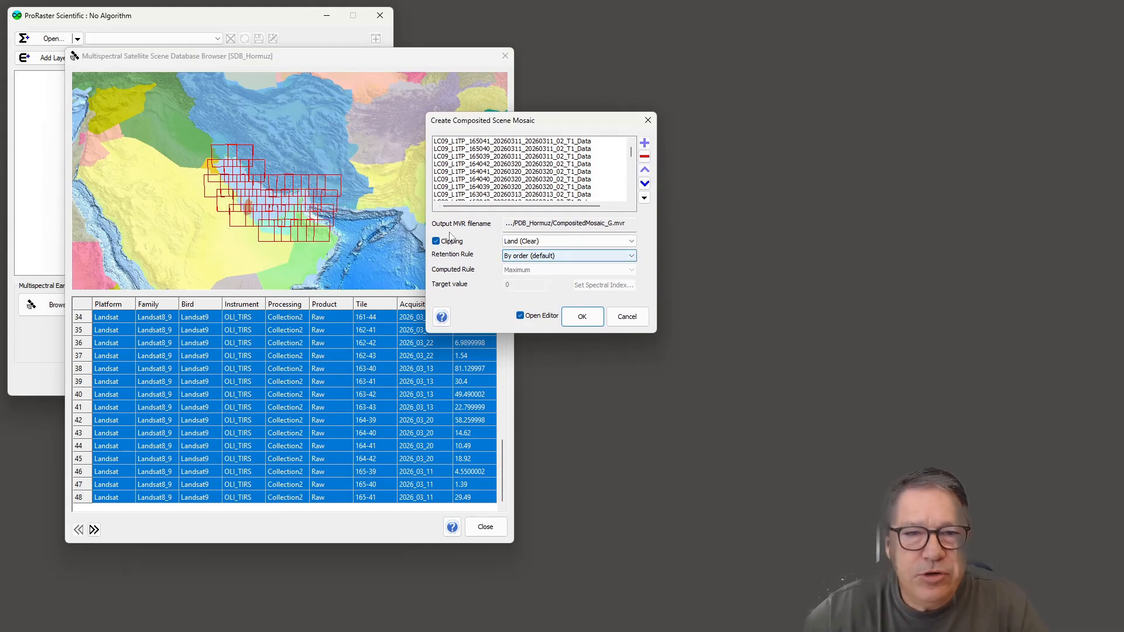
# Step: Order the mosaic's scenes by Cloud (Scene, most to least), set clipping to Pixels (Clear), and create the mosaic
pyautogui.click(644, 197)
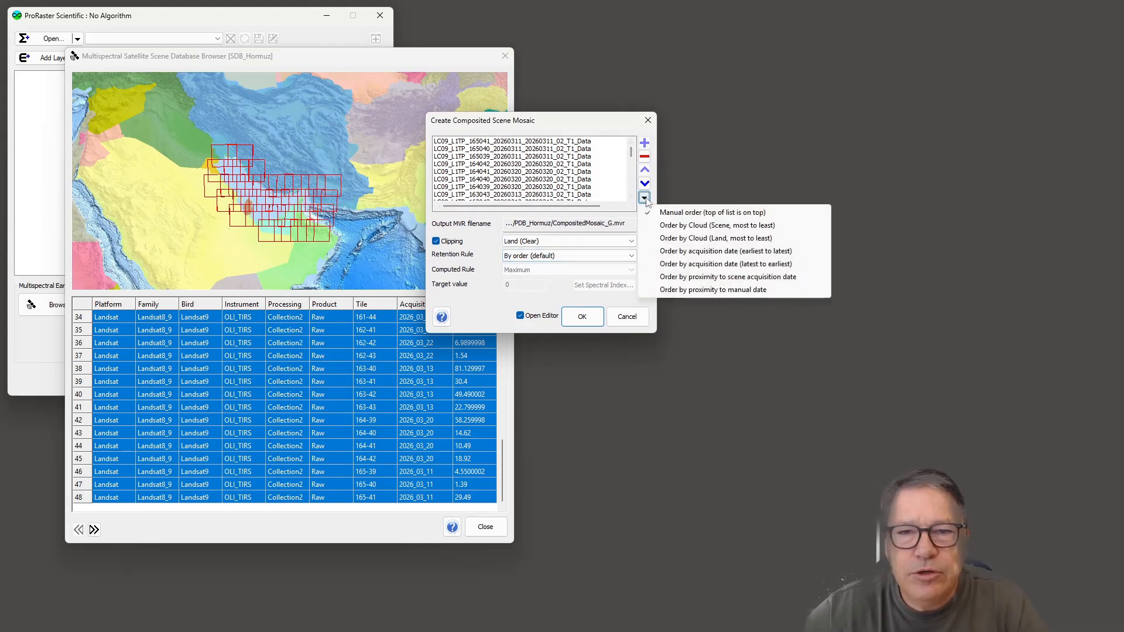
pyautogui.click(706, 225)
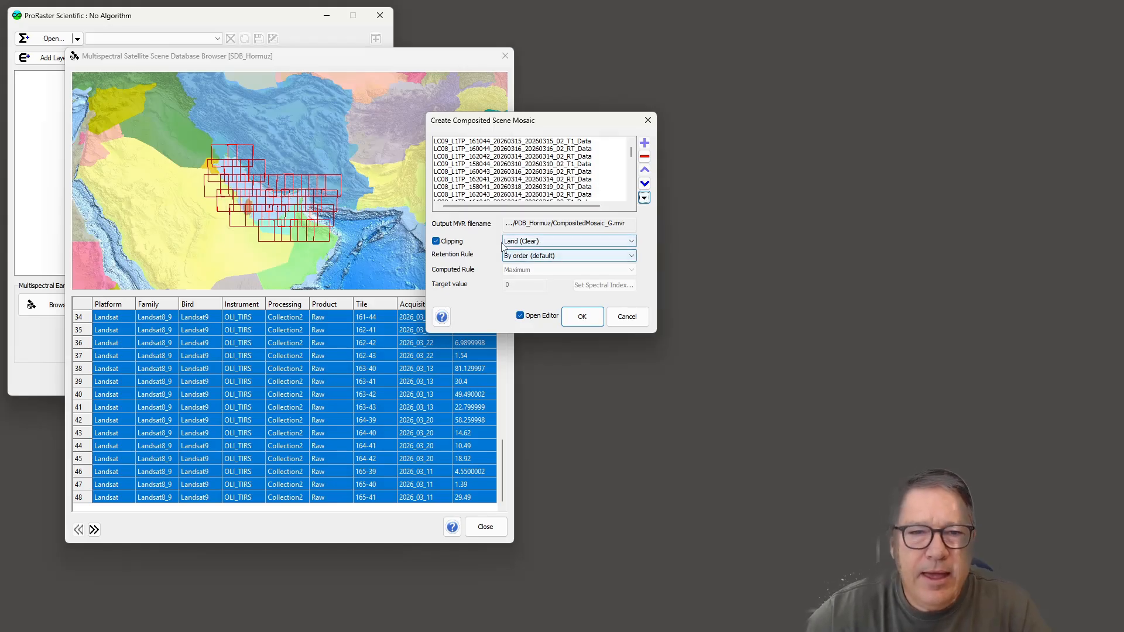
pyautogui.click(521, 245)
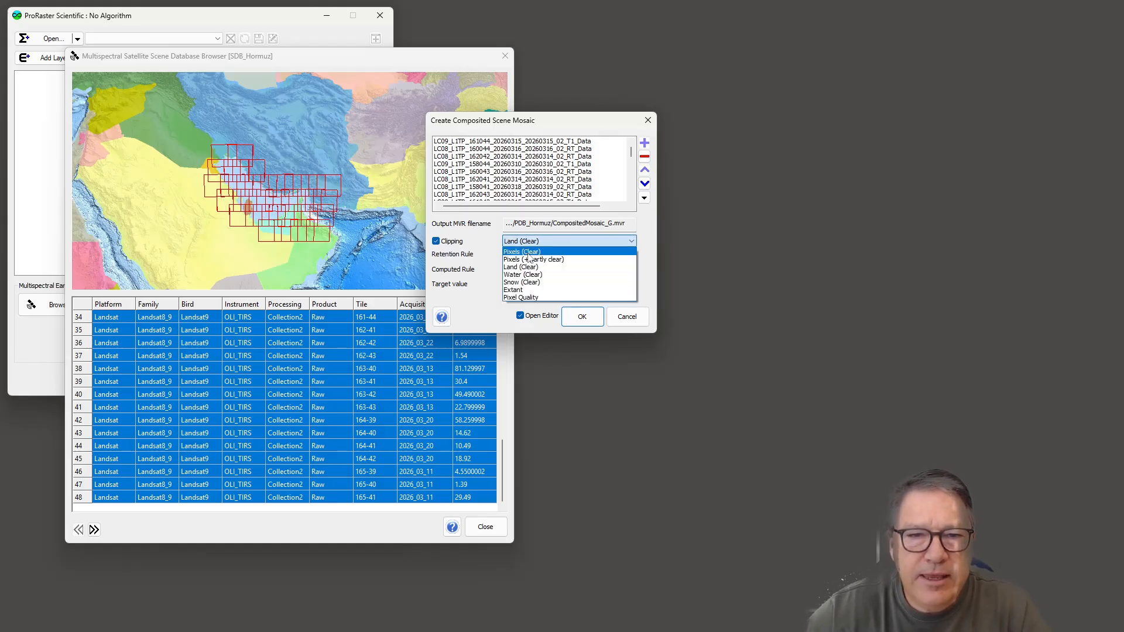
pyautogui.click(530, 253)
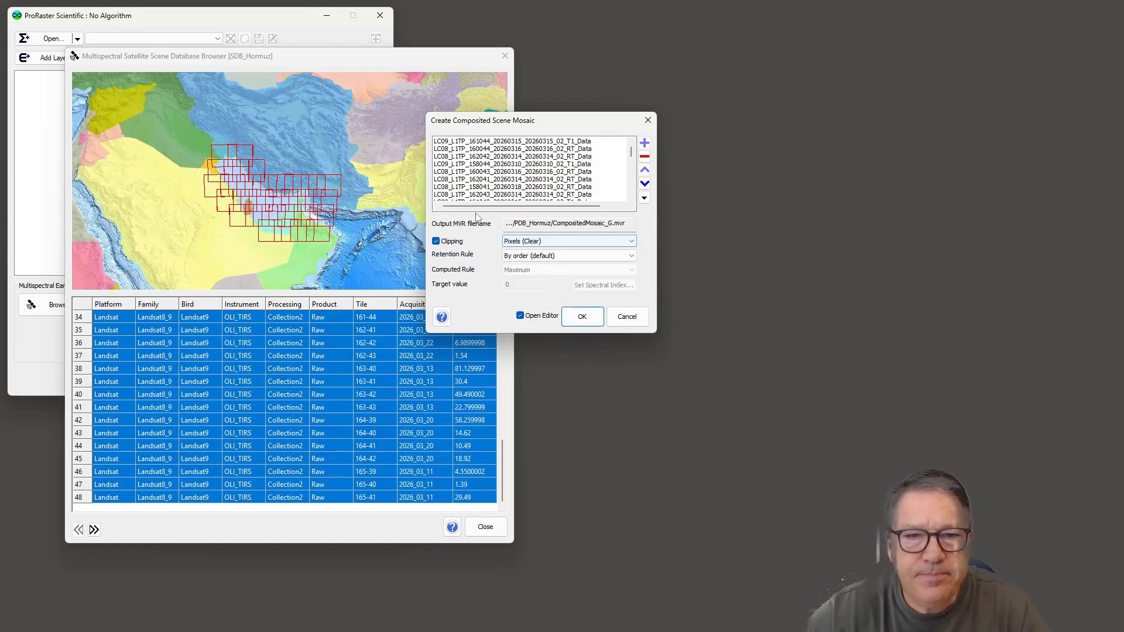
pyautogui.press('Return')
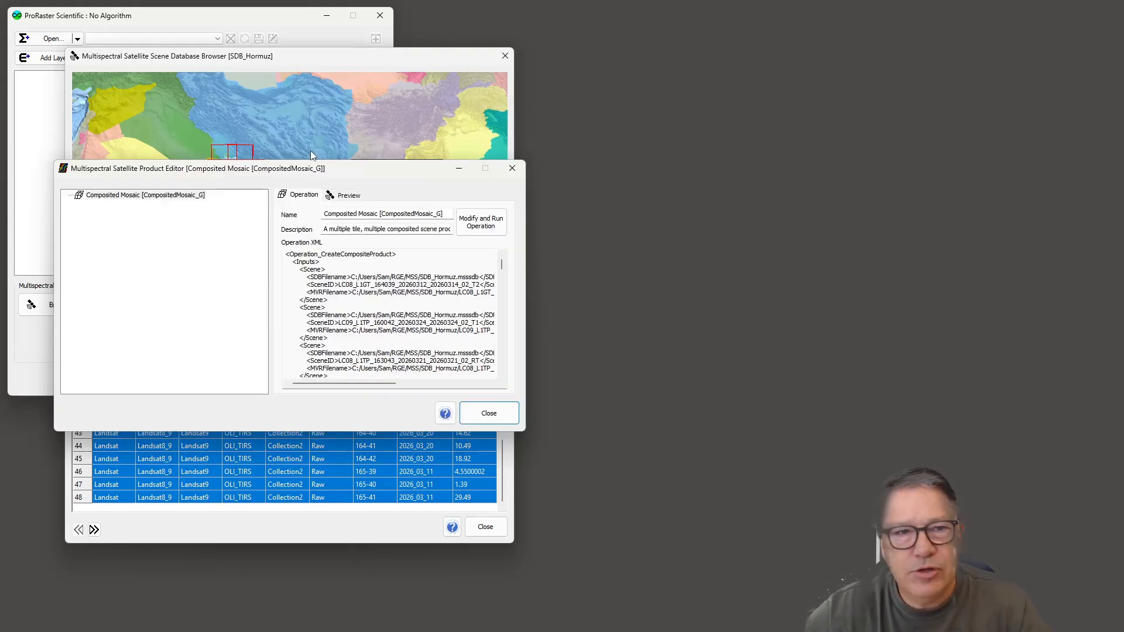
# Step: Render the CompositedMosaic_G product with the Vegetation Analysis band combination and pansharpening enabled
pyautogui.moveTo(282, 171); pyautogui.dragTo(371, 100)
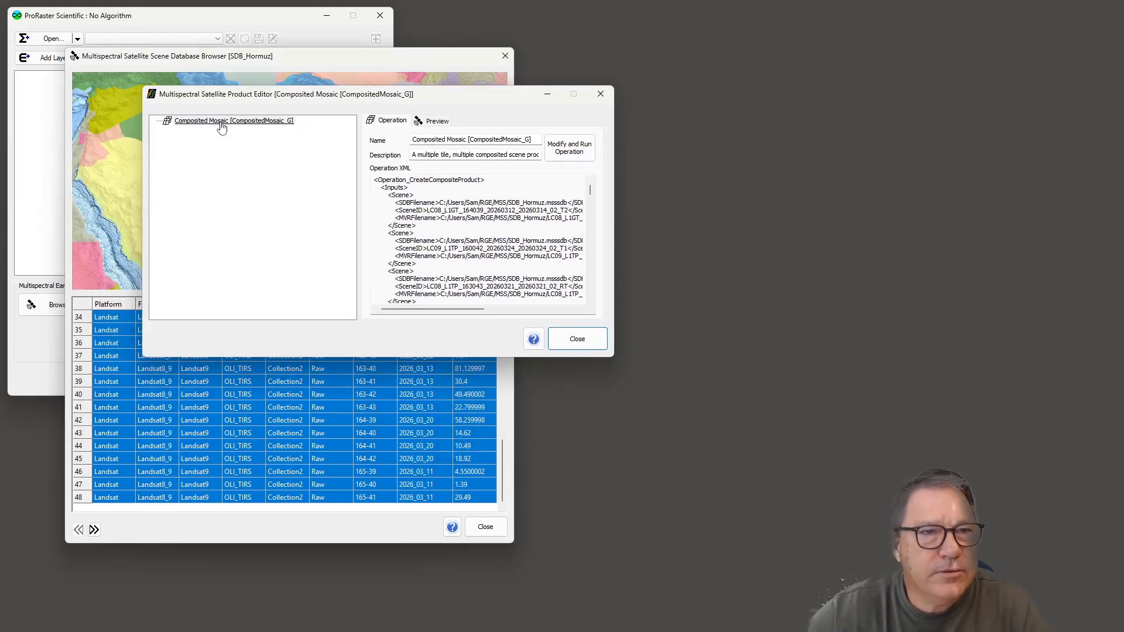
pyautogui.click(221, 126)
pyautogui.rightClick(222, 126)
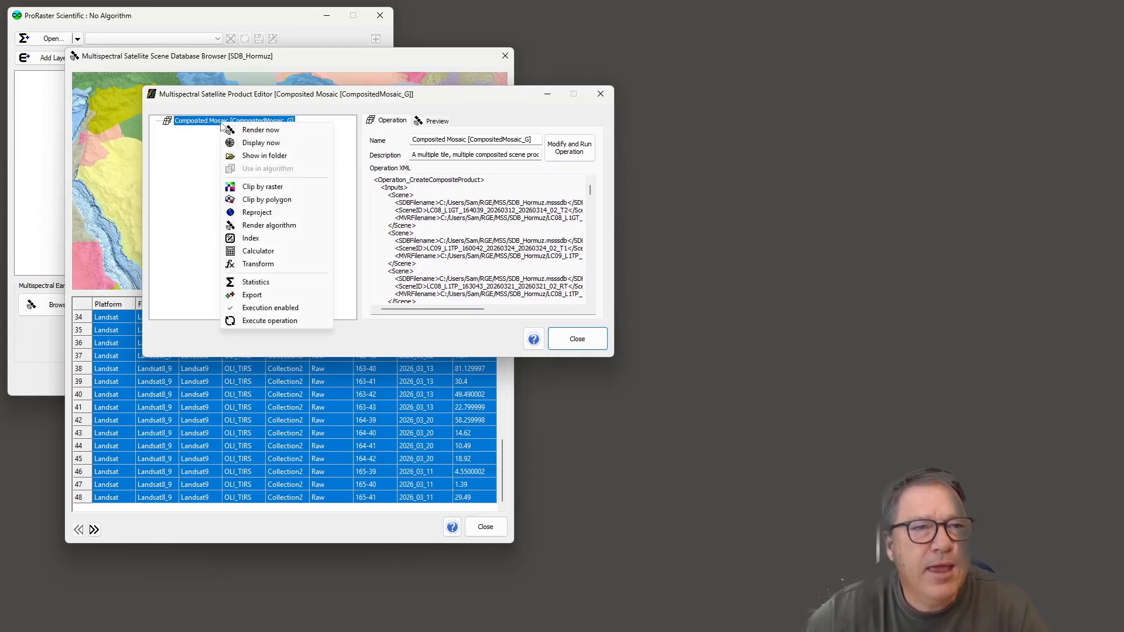
pyautogui.click(270, 131)
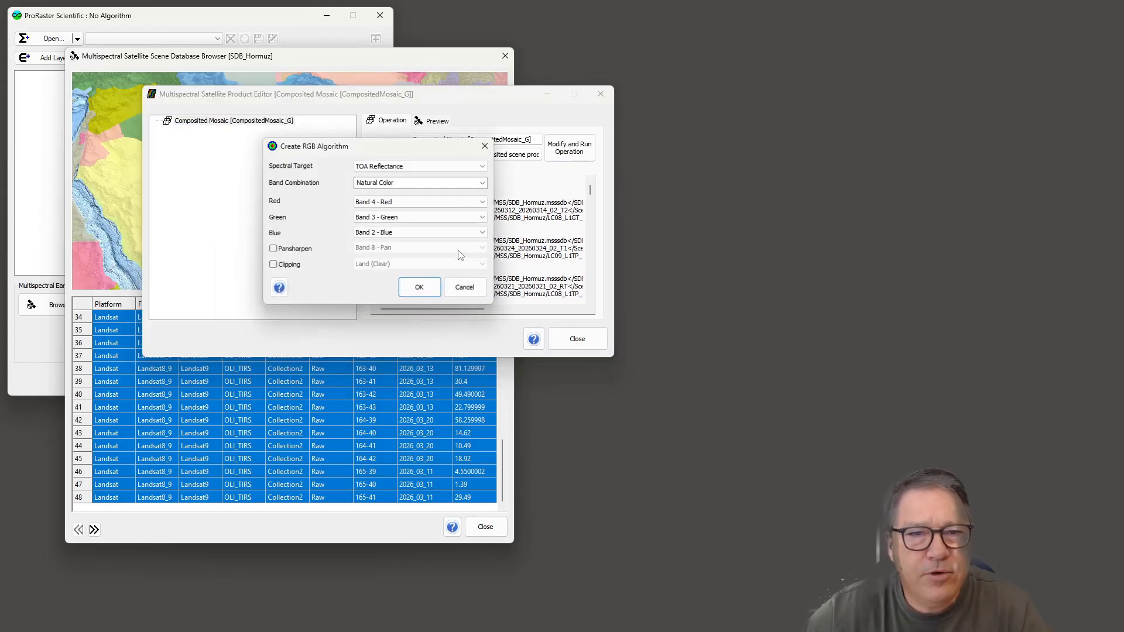
pyautogui.click(483, 184)
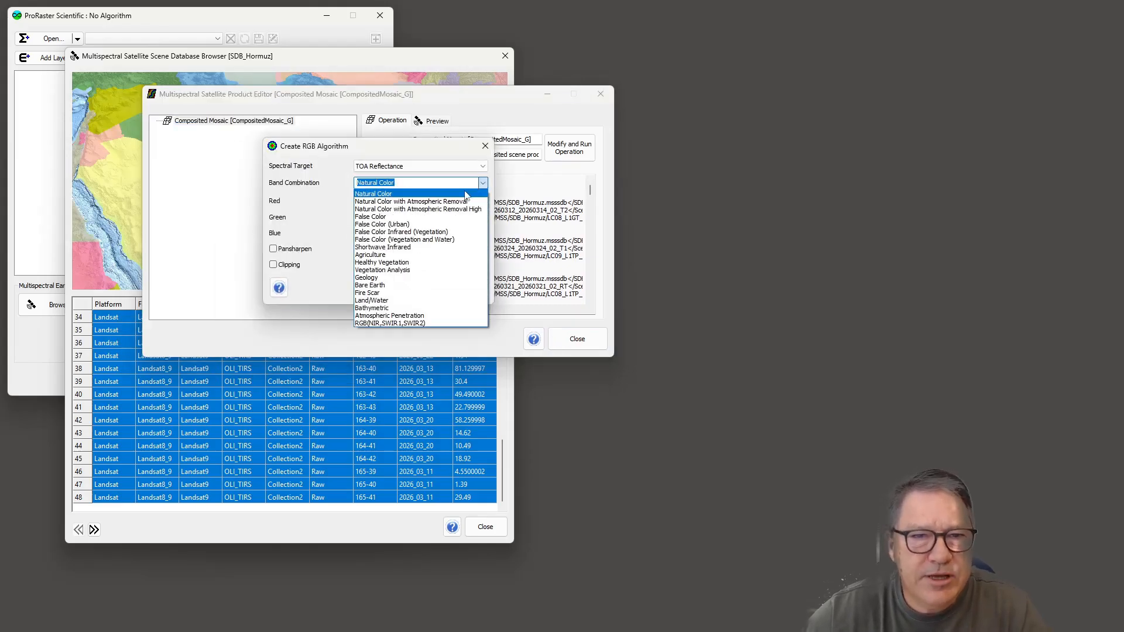
pyautogui.click(377, 270)
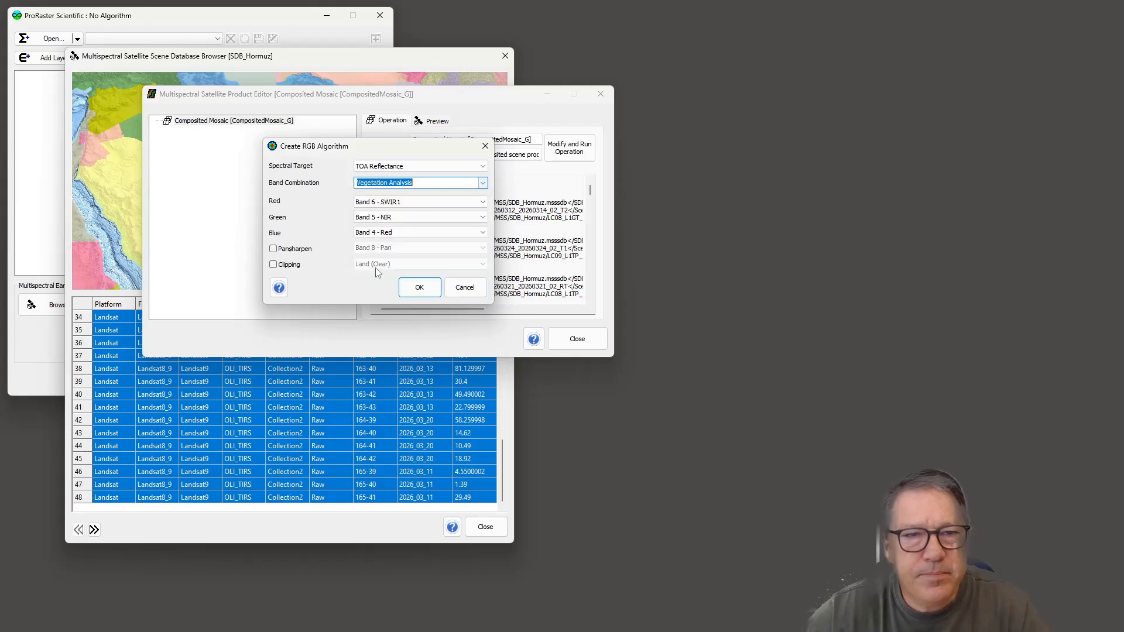
pyautogui.click(288, 250)
pyautogui.click(420, 287)
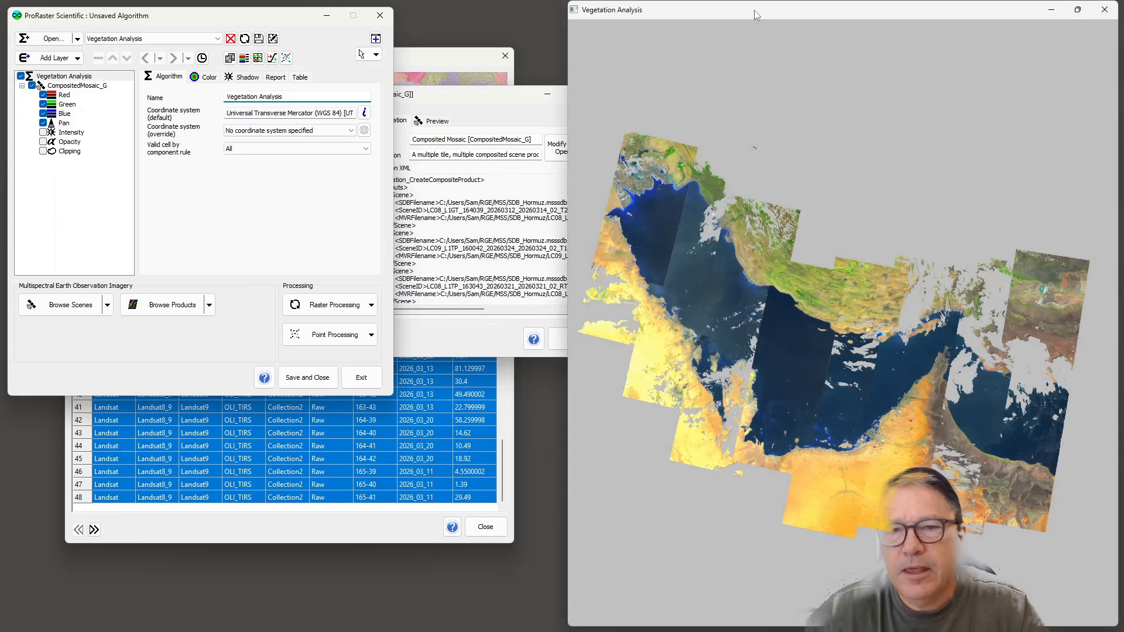
# Step: Examine the Vegetation Analysis mosaic in a maximized display, then restore it beside the repositioned algorithm settings
pyautogui.doubleClick(754, 9)
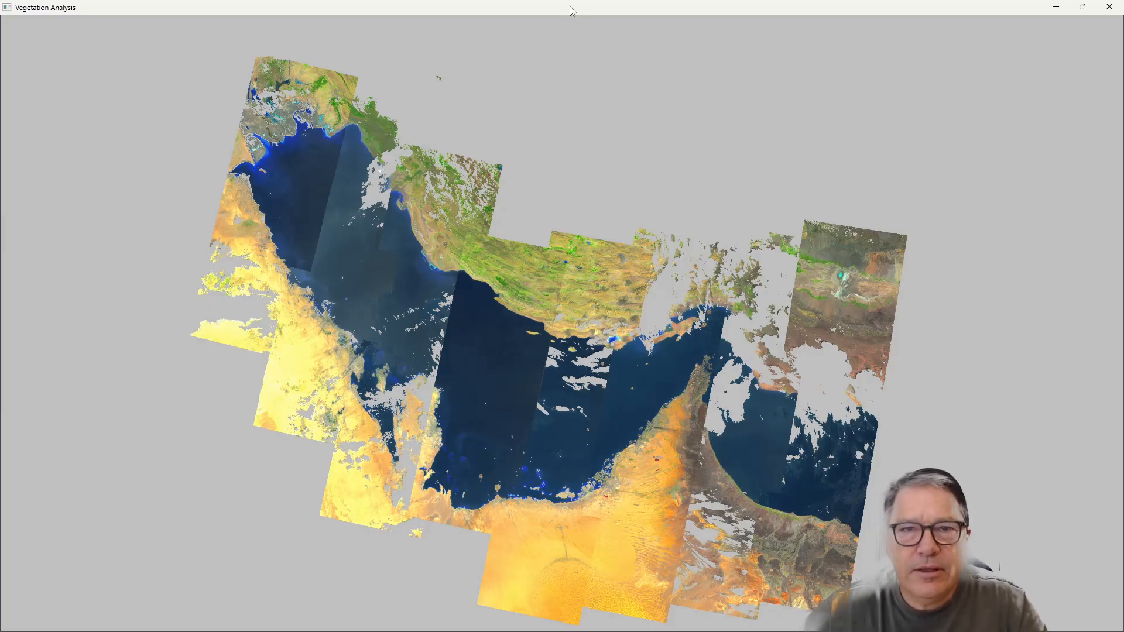
pyautogui.moveTo(571, 11); pyautogui.dragTo(800, 13)
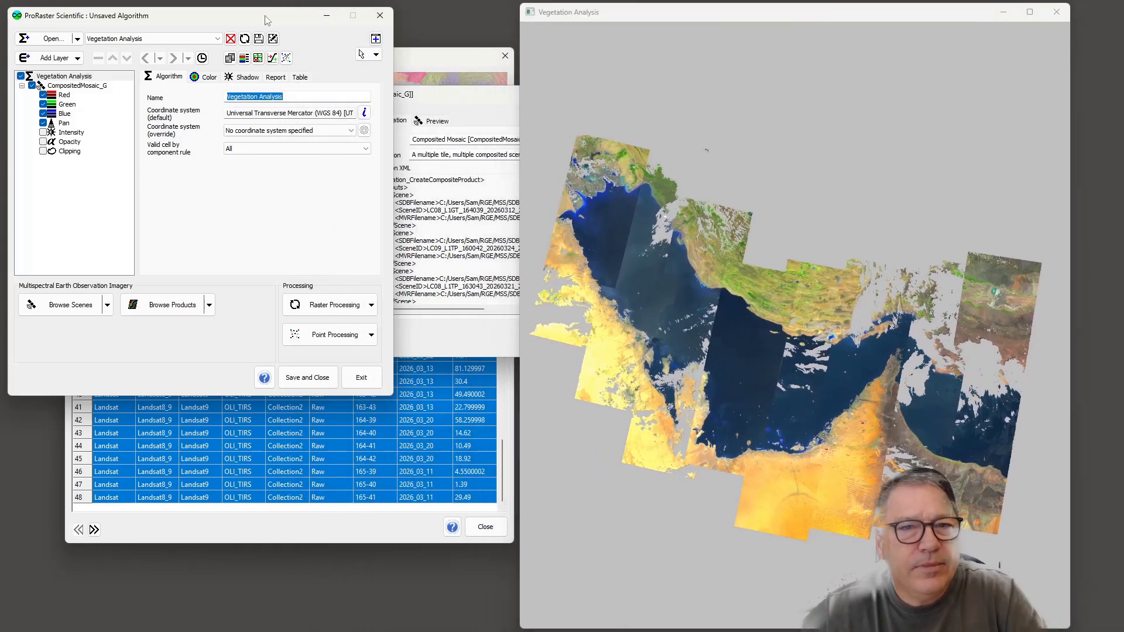
pyautogui.moveTo(265, 20); pyautogui.dragTo(281, 114)
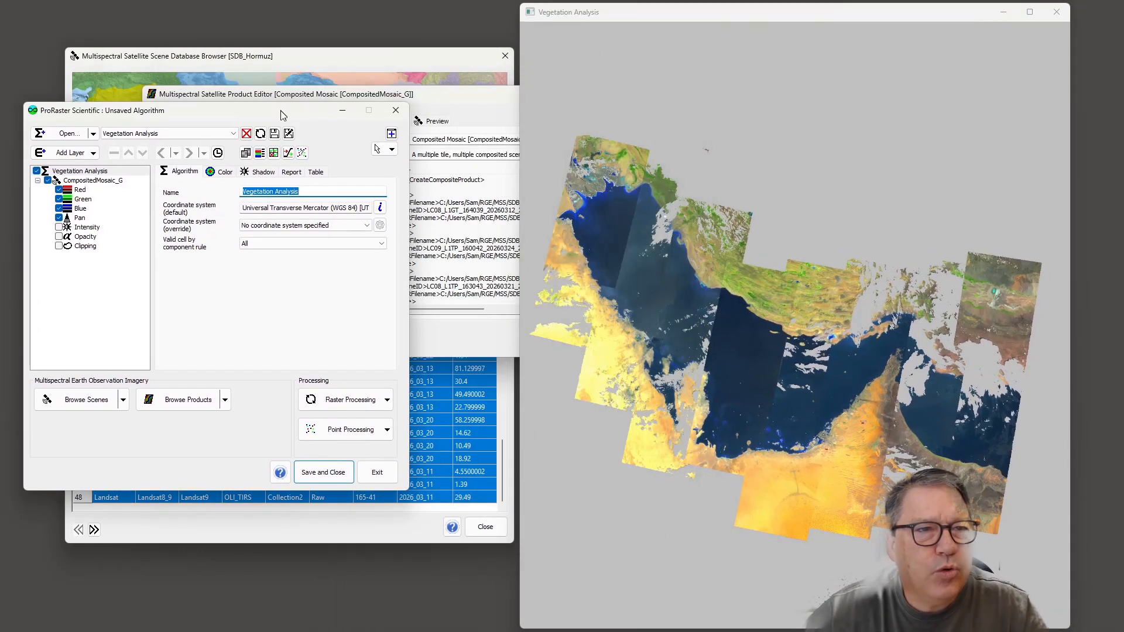
# Step: Bring the SDB_Hormuz scene browser to the front, move it clear, and close the CompositedMosaic_G product editor
pyautogui.click(307, 56)
pyautogui.moveTo(242, 162)
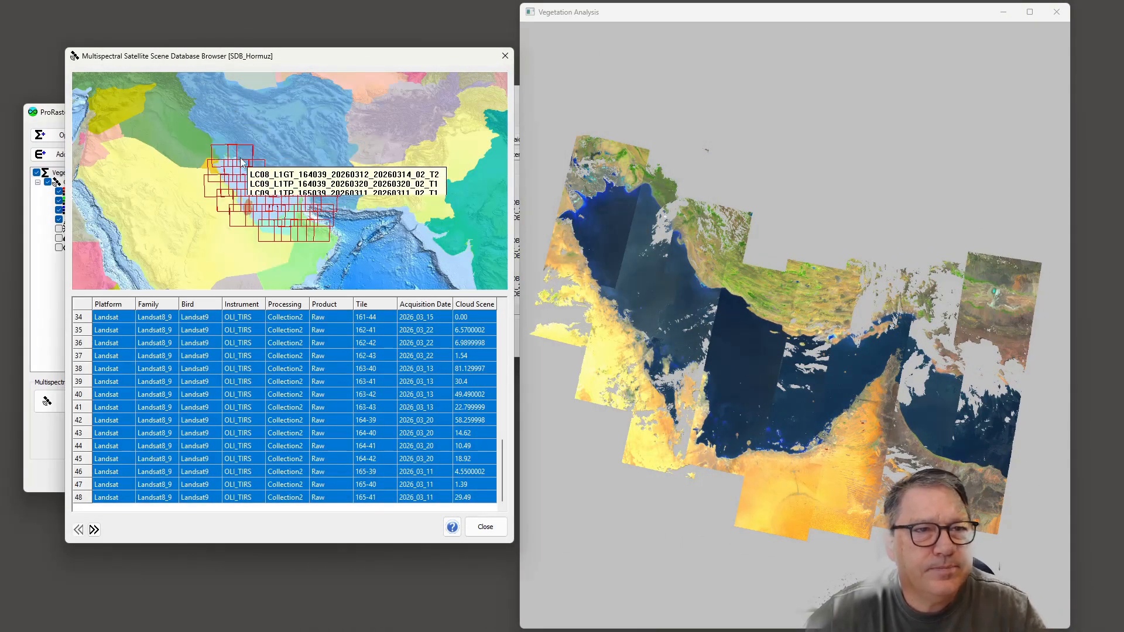
pyautogui.moveTo(377, 55); pyautogui.dragTo(300, 47)
pyautogui.click(481, 95)
pyautogui.click(600, 94)
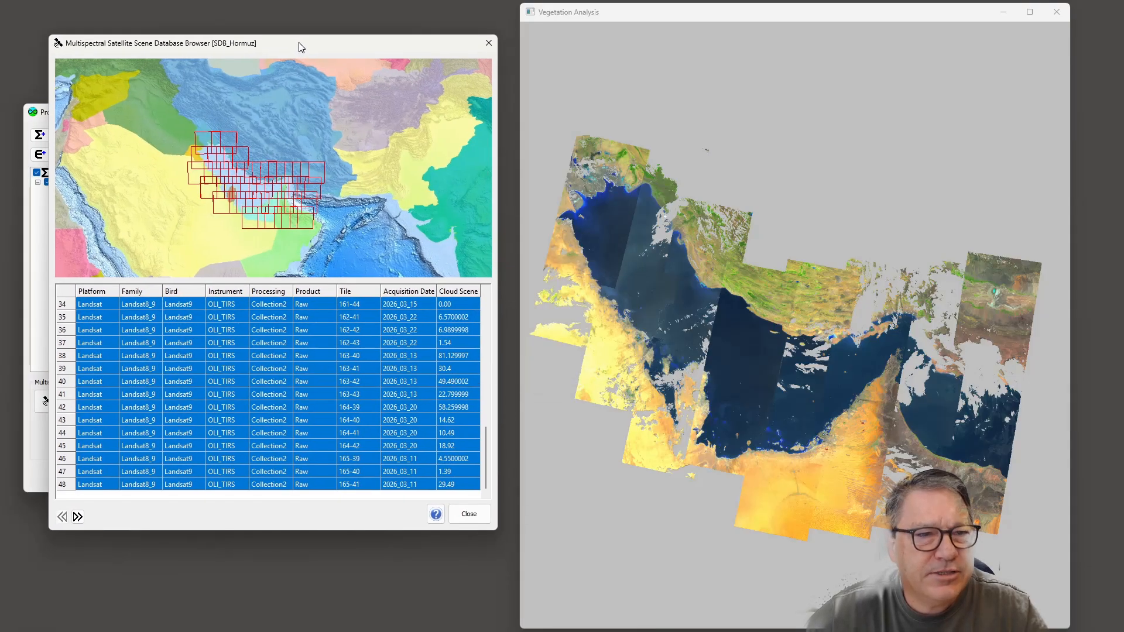
# Step: Start another composited mosaic of the selected scenes in PDB_Hormuz, ordered by acquisition date (earliest to latest)
pyautogui.rightClick(67, 333)
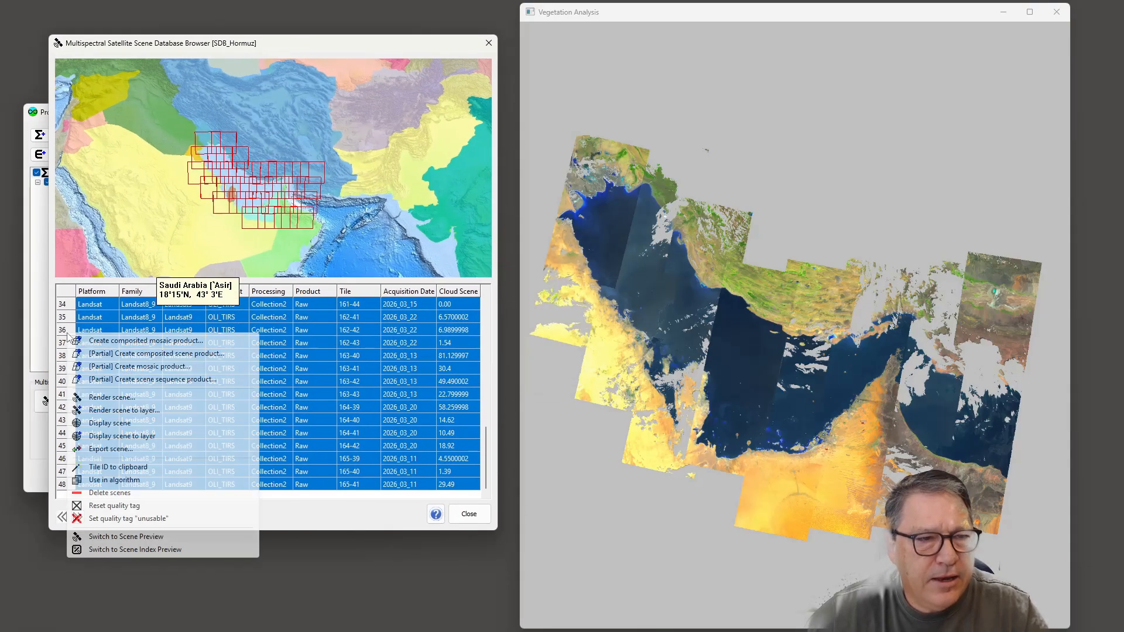
pyautogui.click(134, 341)
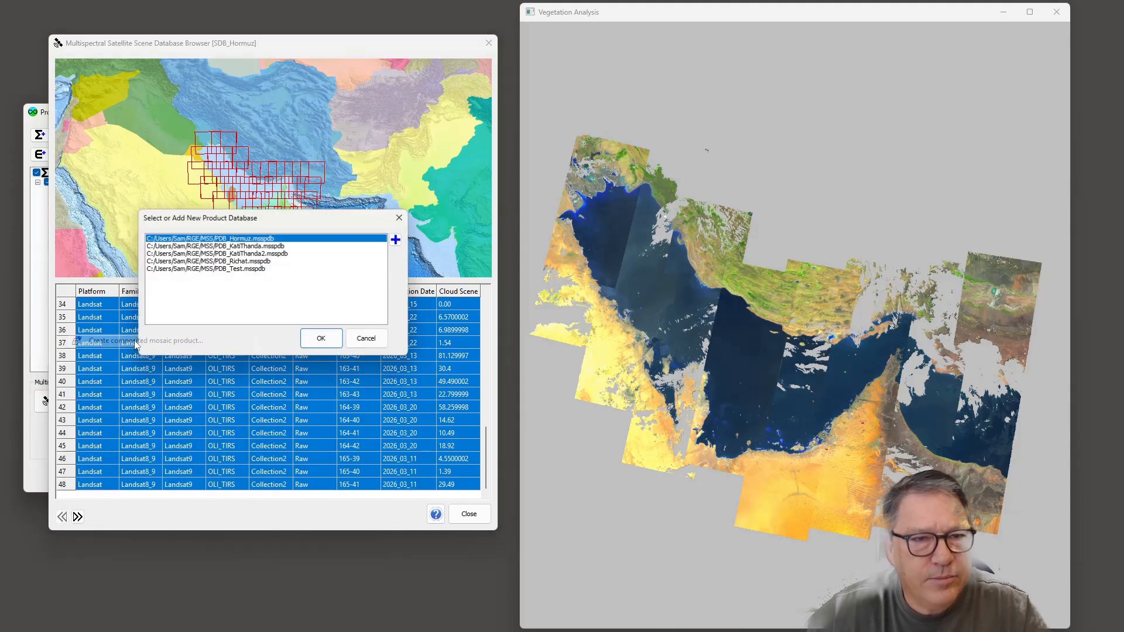
pyautogui.click(320, 337)
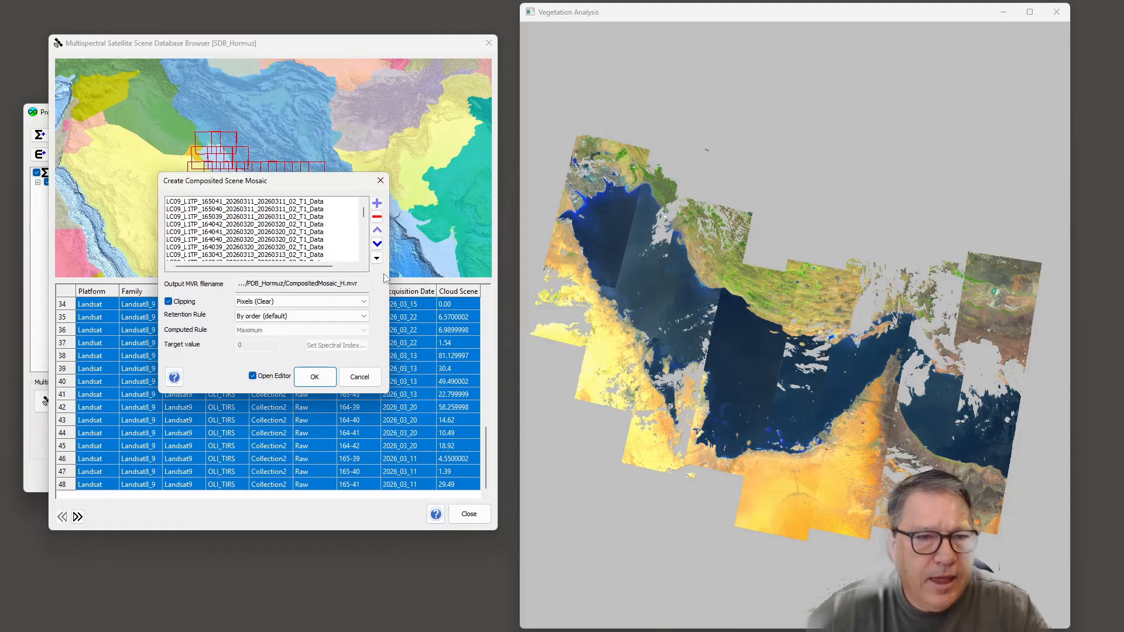
pyautogui.click(377, 258)
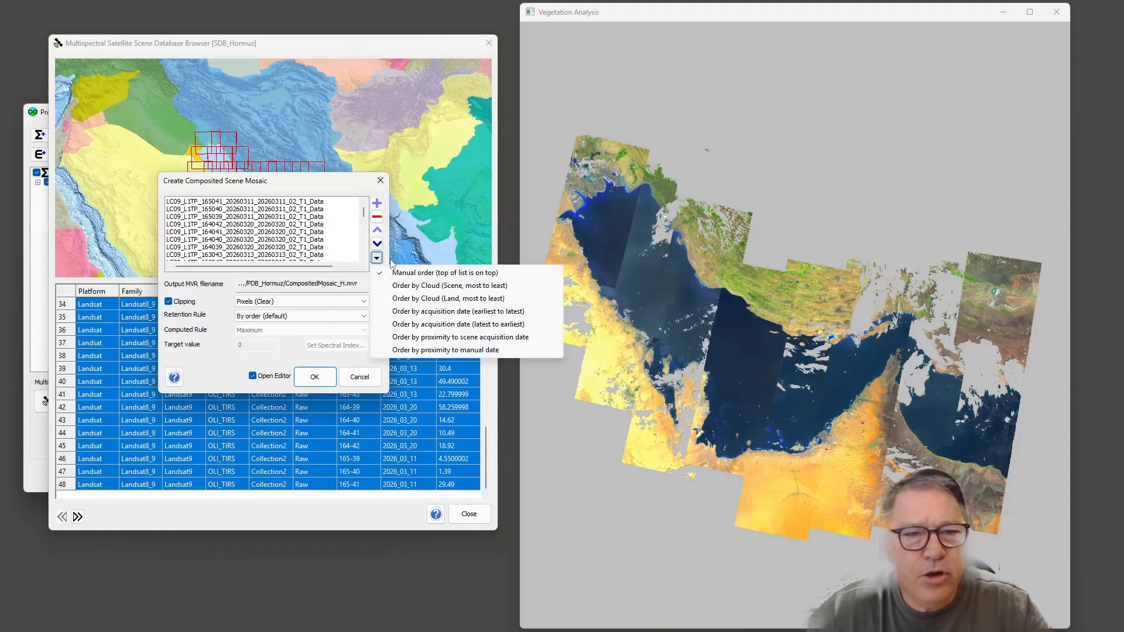
pyautogui.click(455, 312)
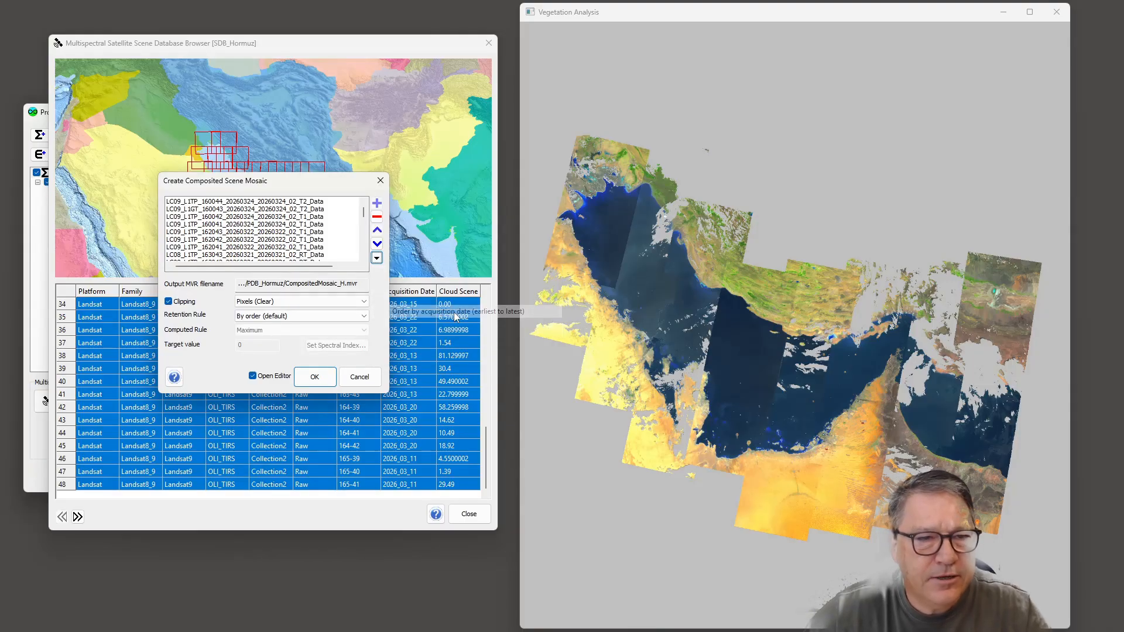
# Step: Turn off the mosaic's clipping, set its retention rule to By Pixel Quality, and create the product
pyautogui.click(177, 302)
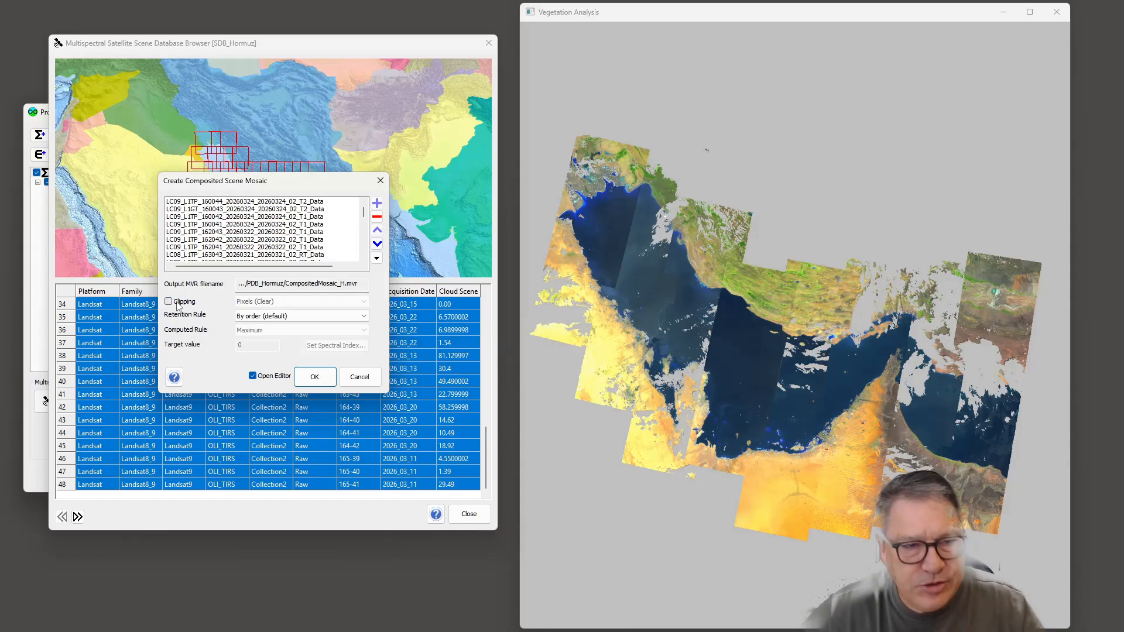
pyautogui.click(364, 318)
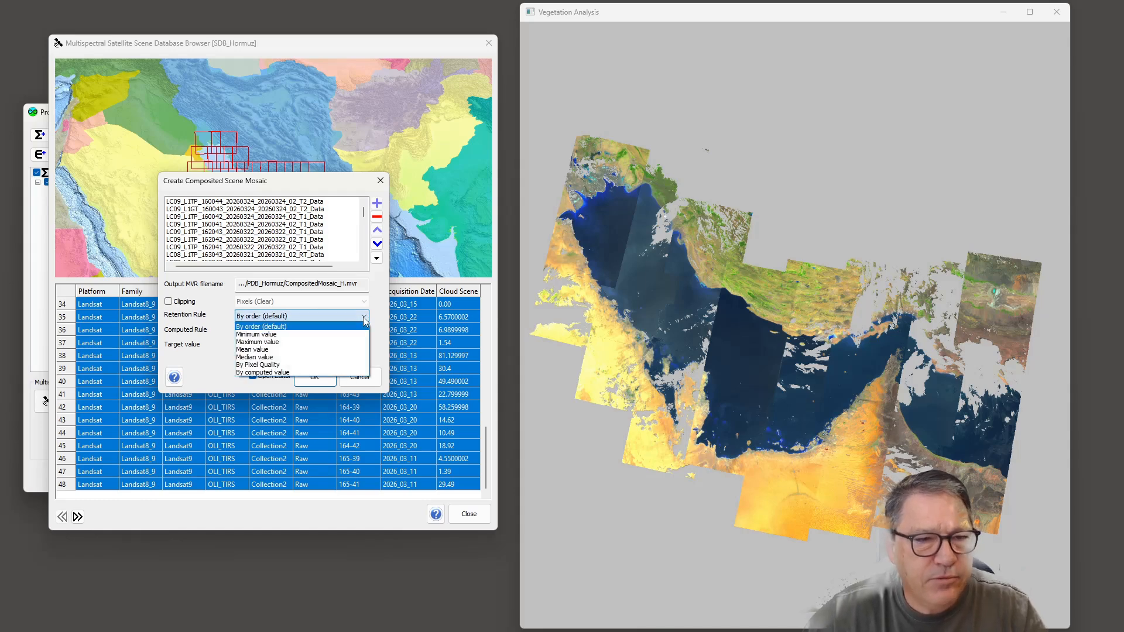
pyautogui.click(295, 367)
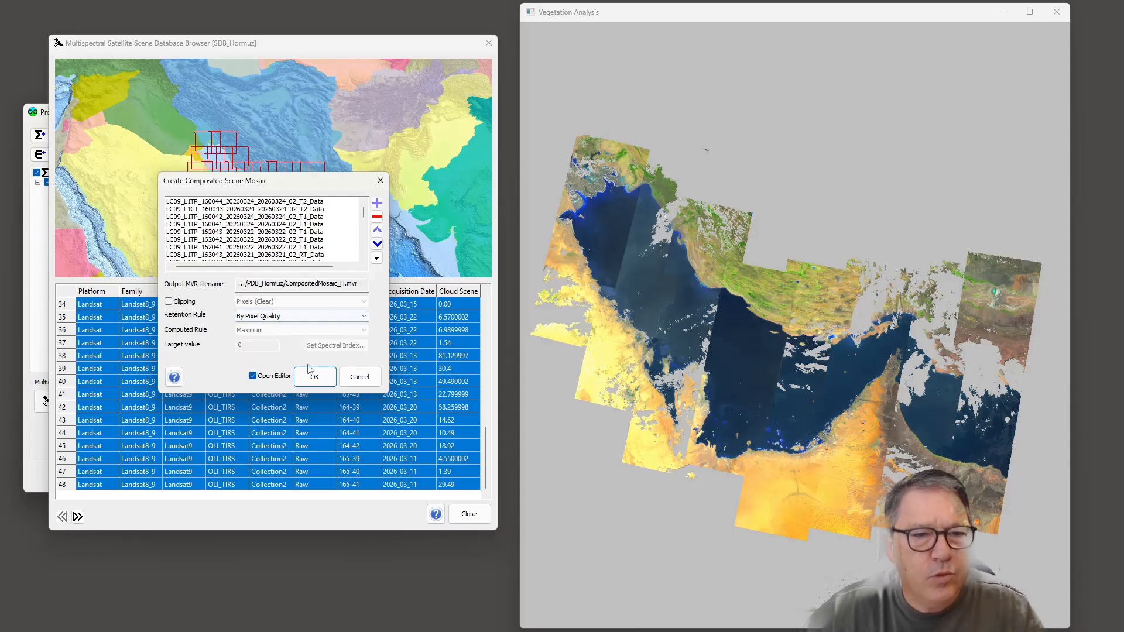
pyautogui.click(314, 378)
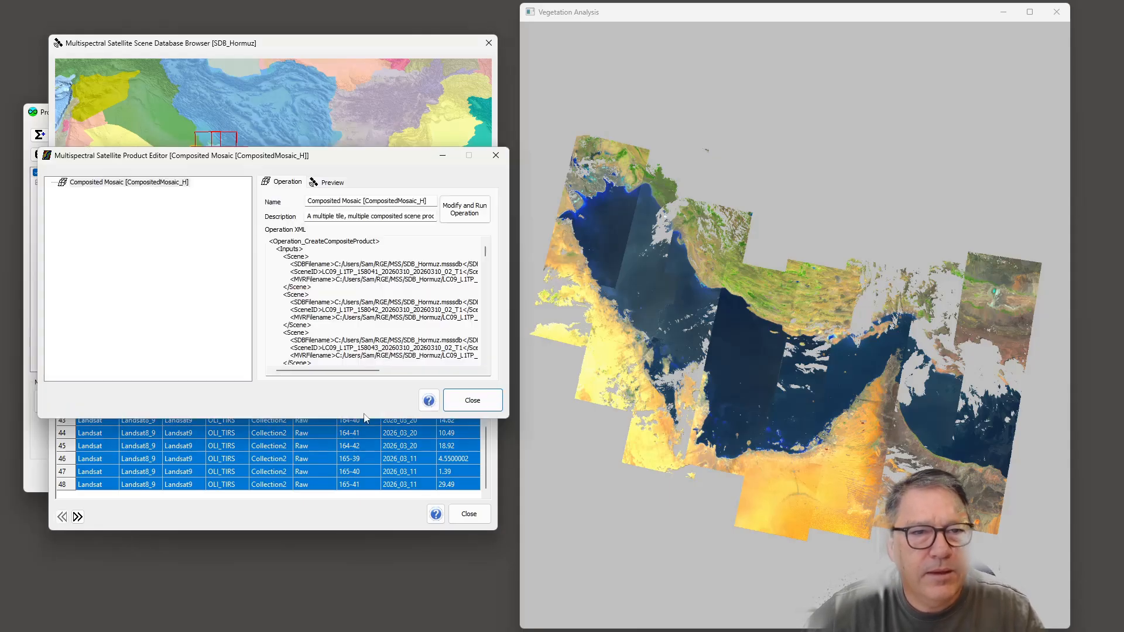
# Step: Render CompositedMosaic_H with the Vegetation Analysis band combination and pansharpening, and examine it in a maximized display before restoring the window
pyautogui.rightClick(153, 183)
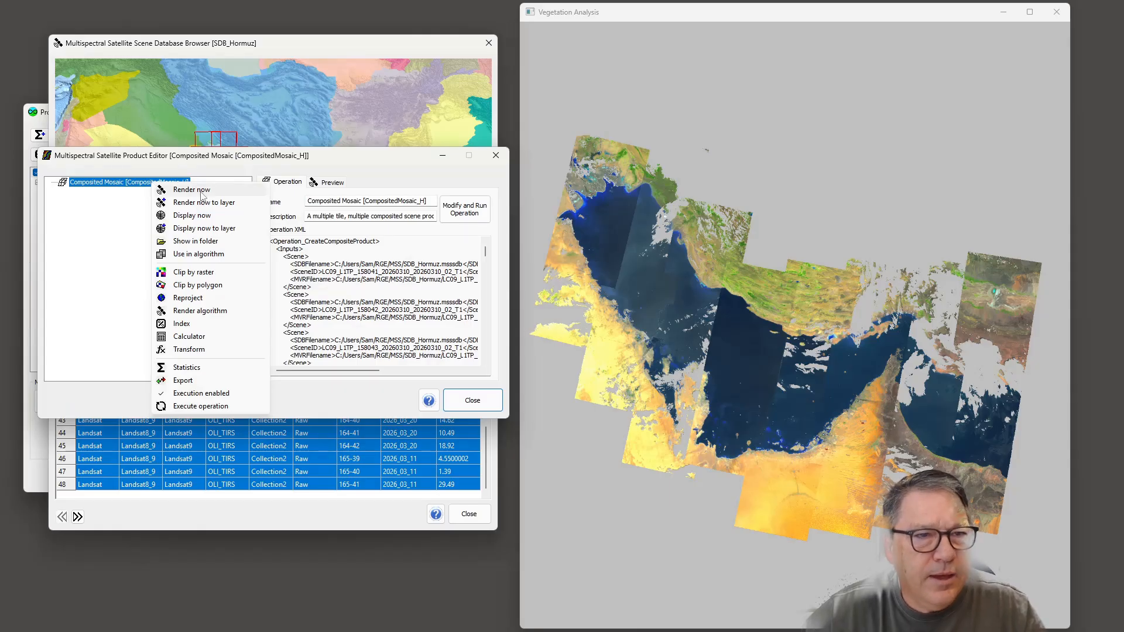
pyautogui.click(204, 193)
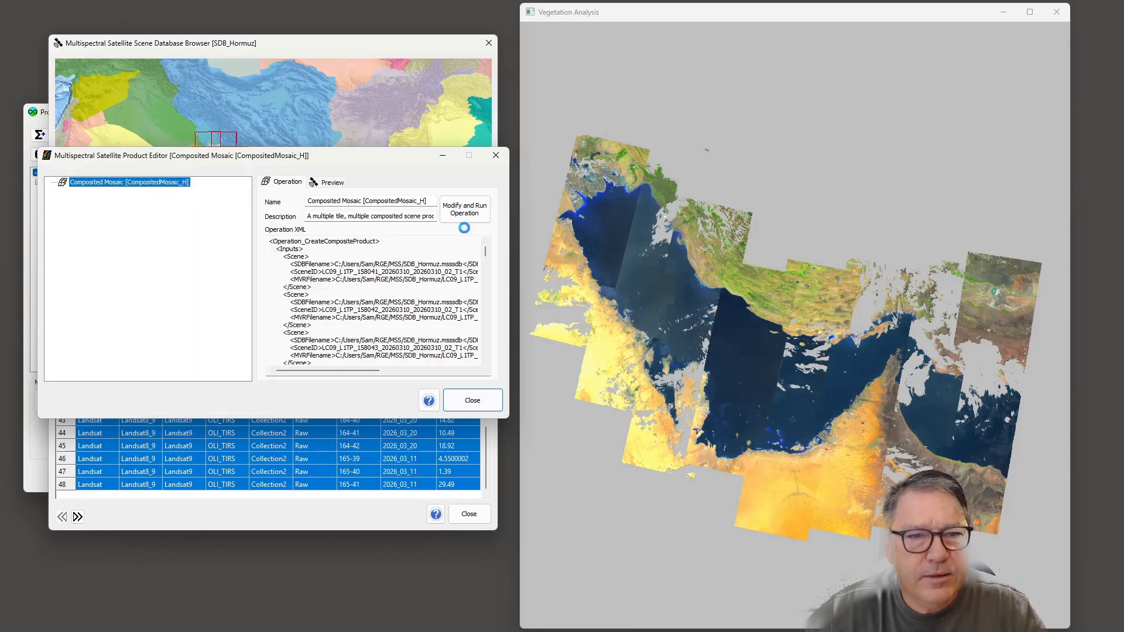
pyautogui.click(306, 243)
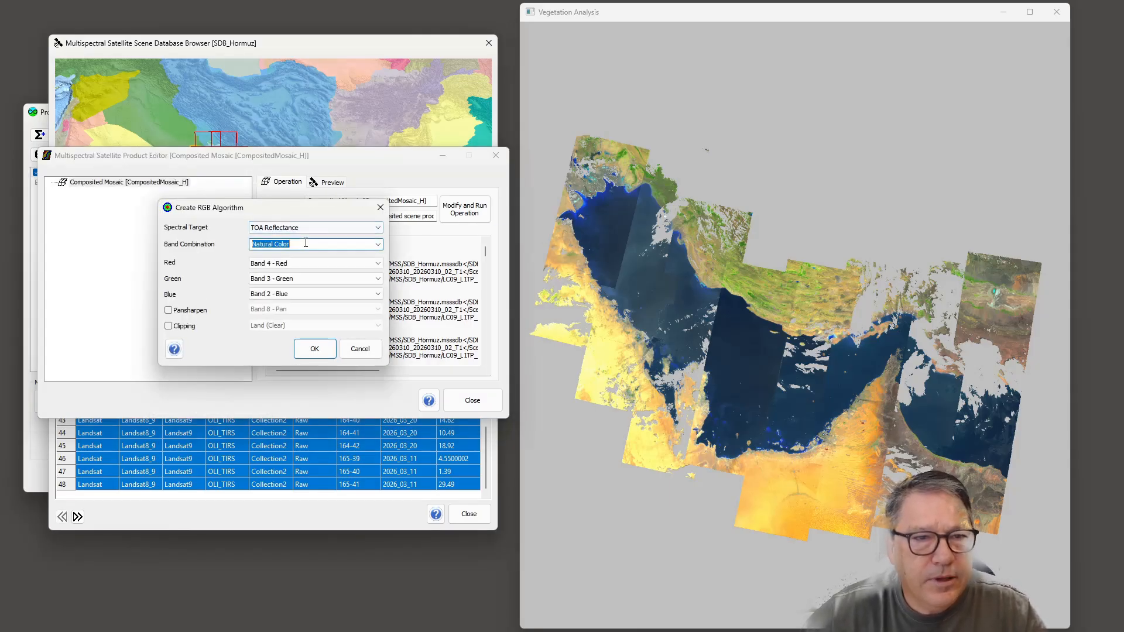
pyautogui.click(378, 245)
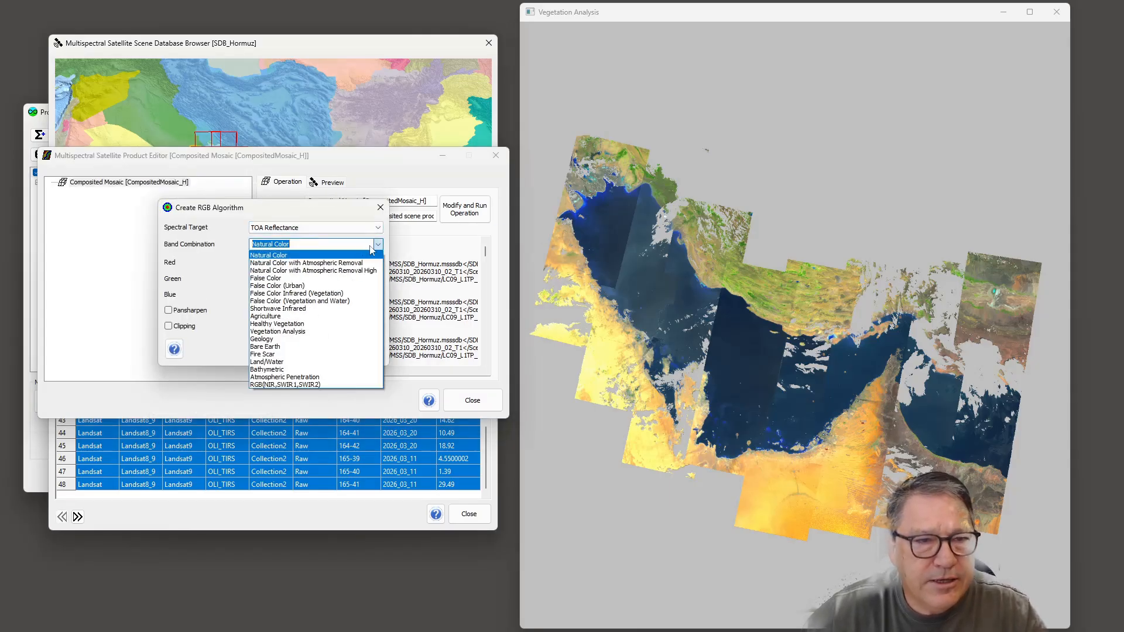
pyautogui.click(293, 332)
pyautogui.click(168, 310)
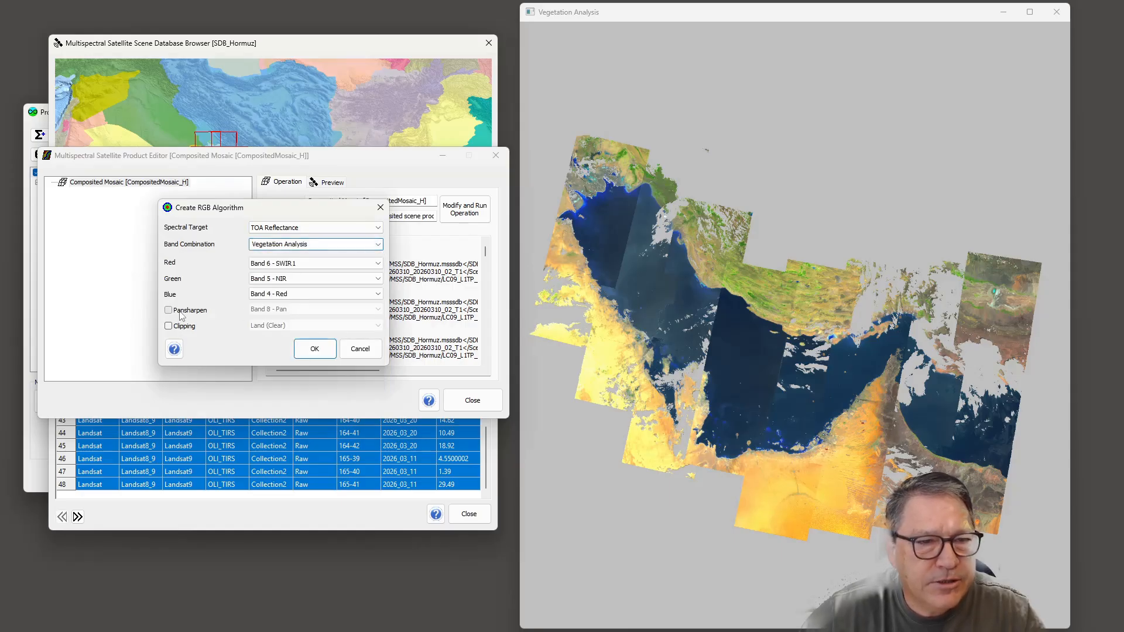
pyautogui.click(315, 349)
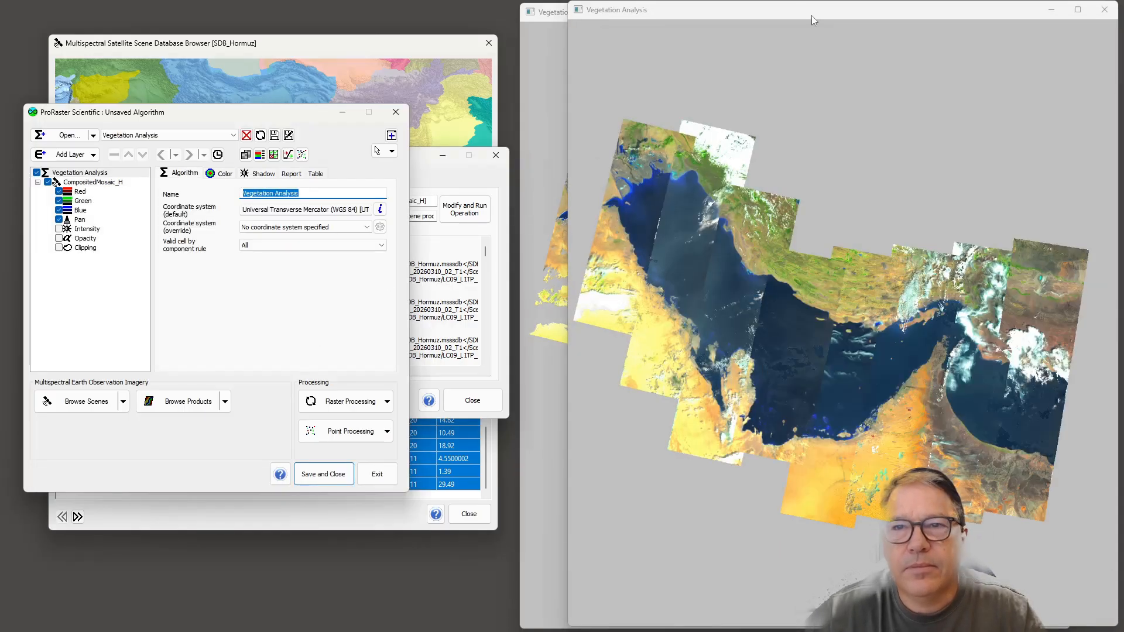
pyautogui.doubleClick(811, 15)
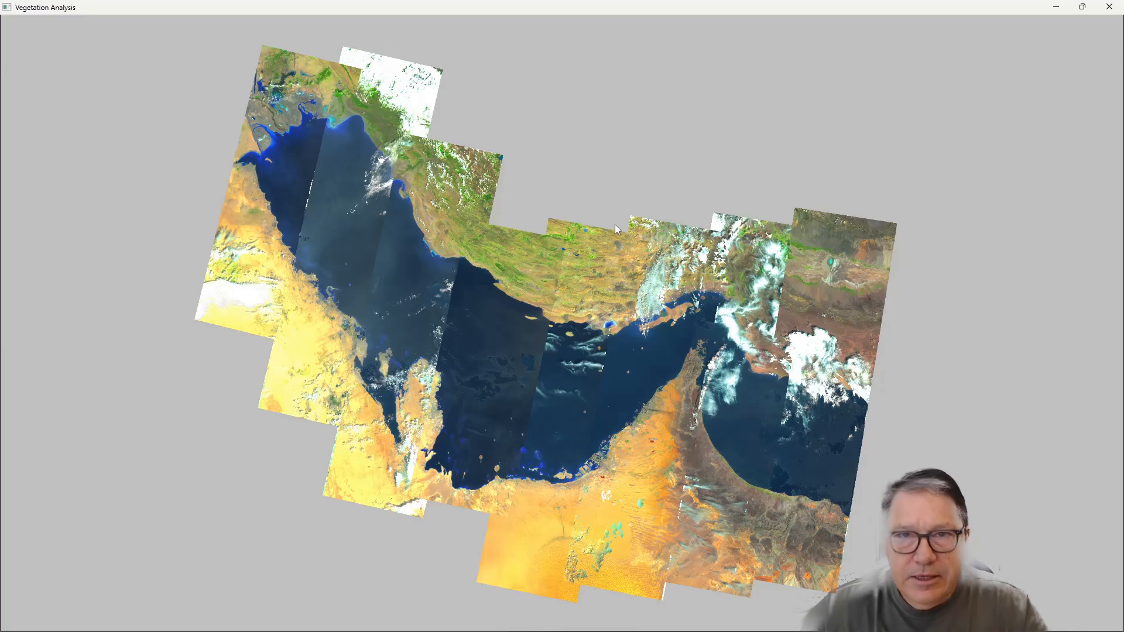
pyautogui.moveTo(521, 11); pyautogui.dragTo(571, 65)
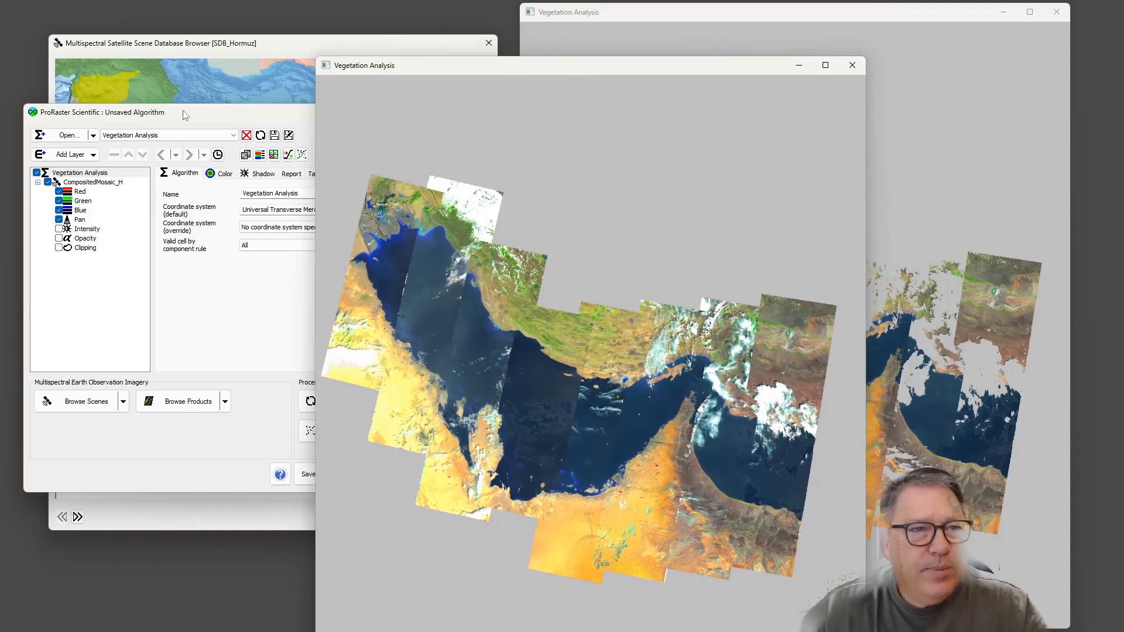
# Step: Switch to the CompositedMosaic_G algorithm, disable its RGB layer, and add a LUT Color layer
pyautogui.click(182, 135)
pyautogui.click(182, 135)
pyautogui.click(141, 155)
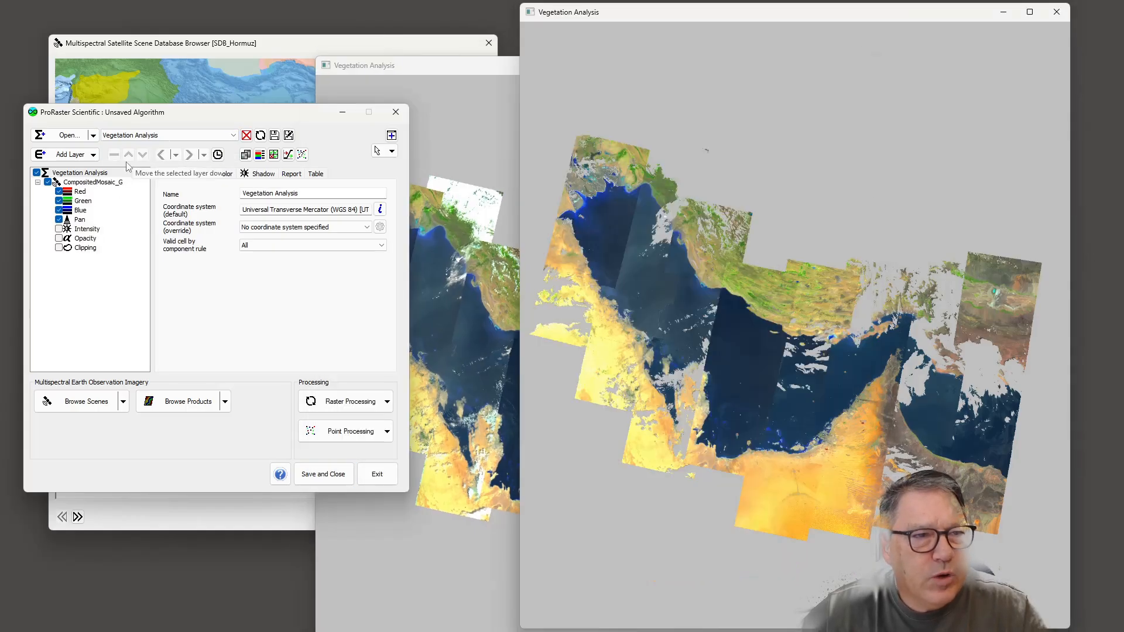
pyautogui.click(47, 182)
pyautogui.click(87, 173)
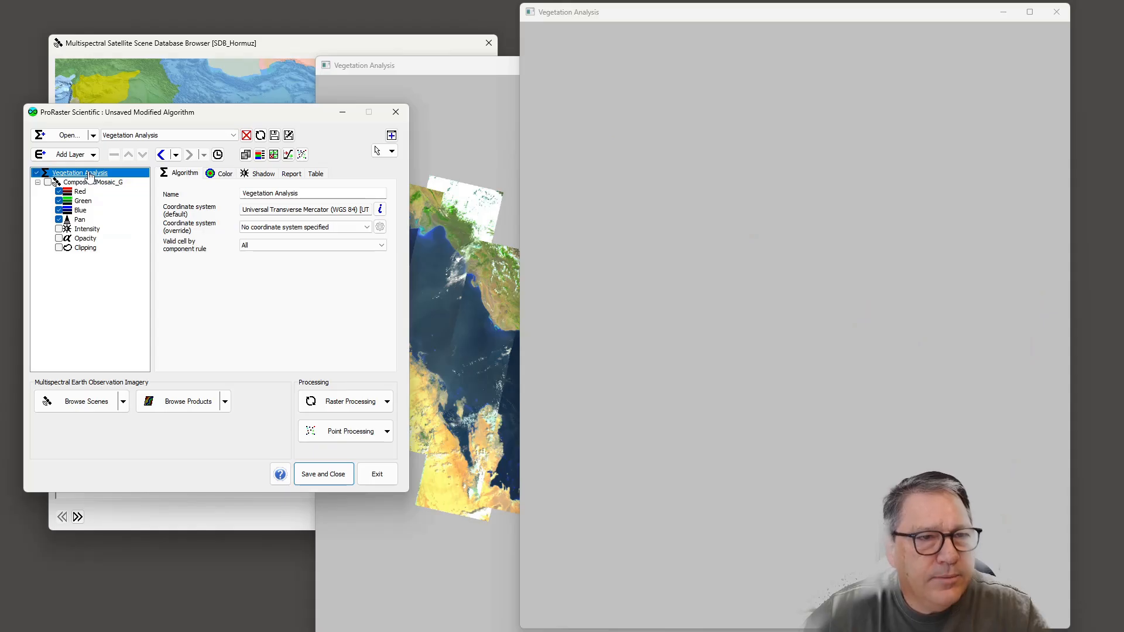
pyautogui.rightClick(90, 174)
pyautogui.moveTo(176, 192)
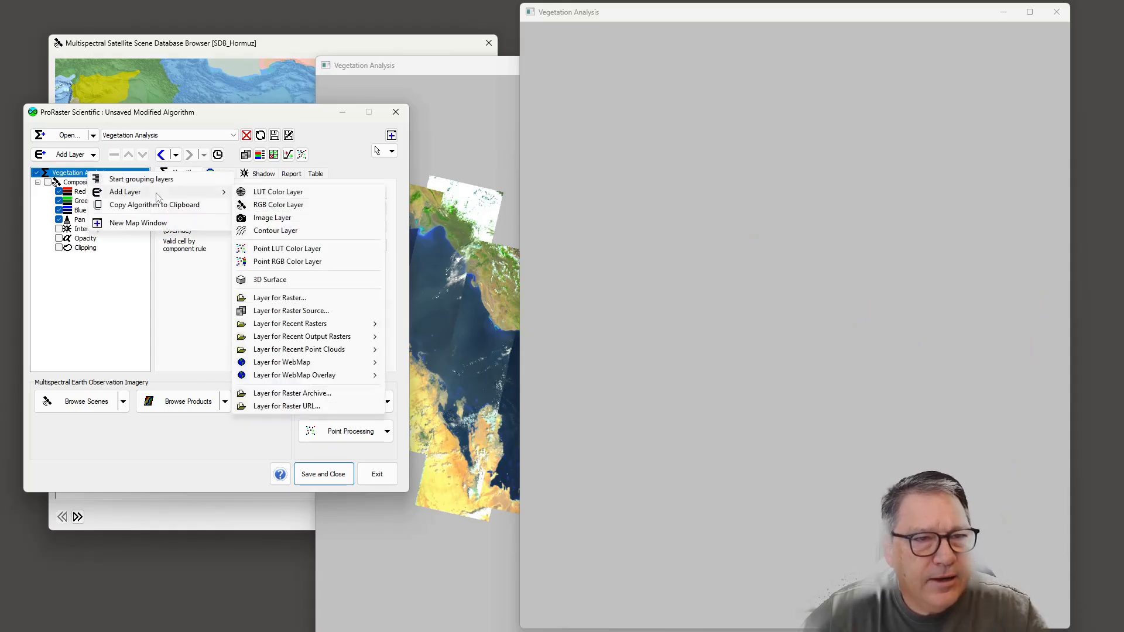
pyautogui.click(263, 195)
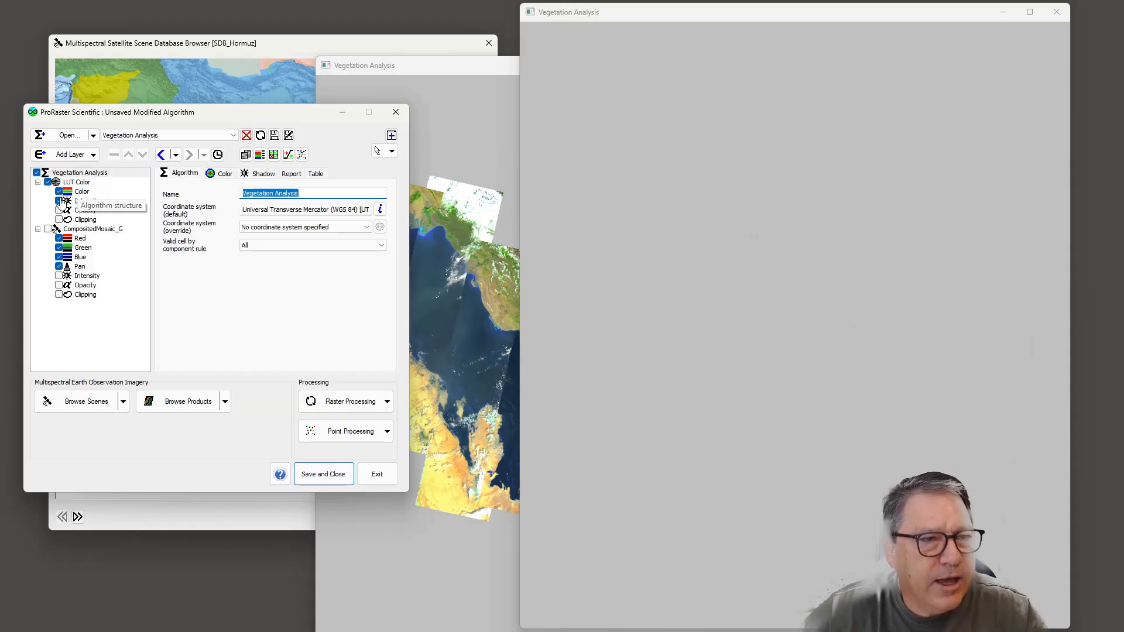
# Step: Set the LUT layer's Color component to CompositedMosaic_G, using the Constants field and Acquisition Time band
pyautogui.click(81, 193)
pyautogui.click(309, 208)
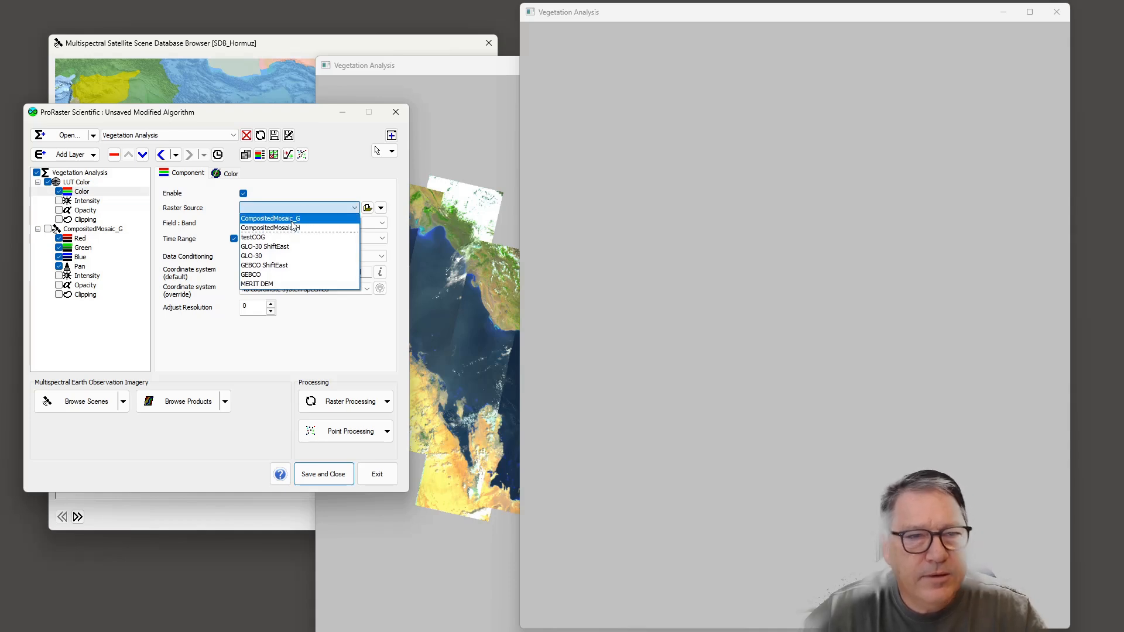
pyautogui.click(293, 220)
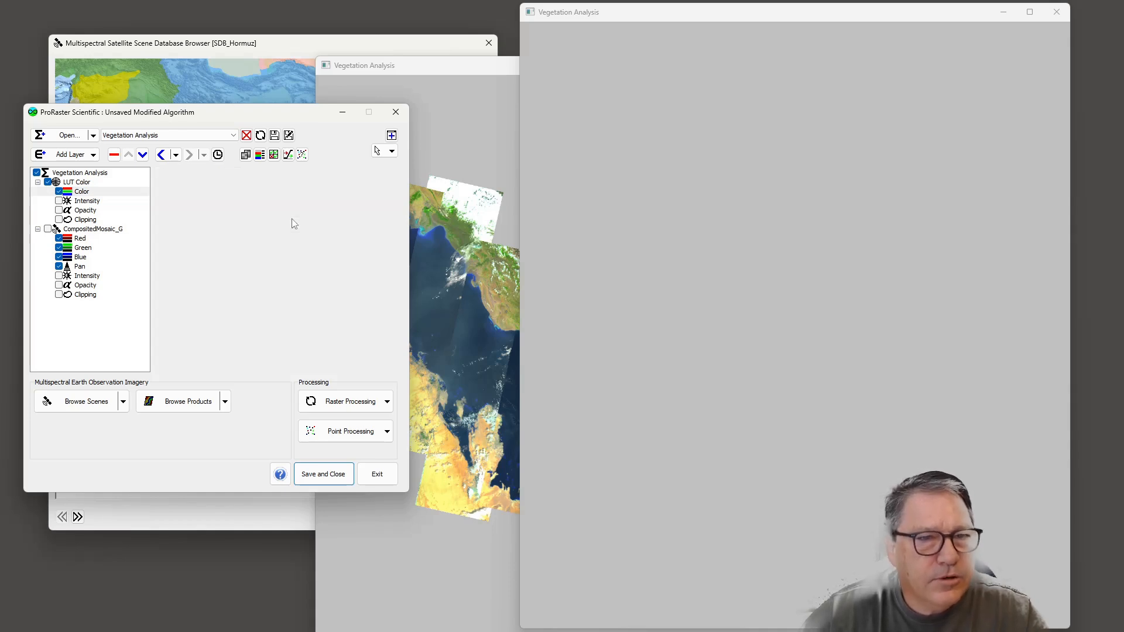
pyautogui.click(289, 224)
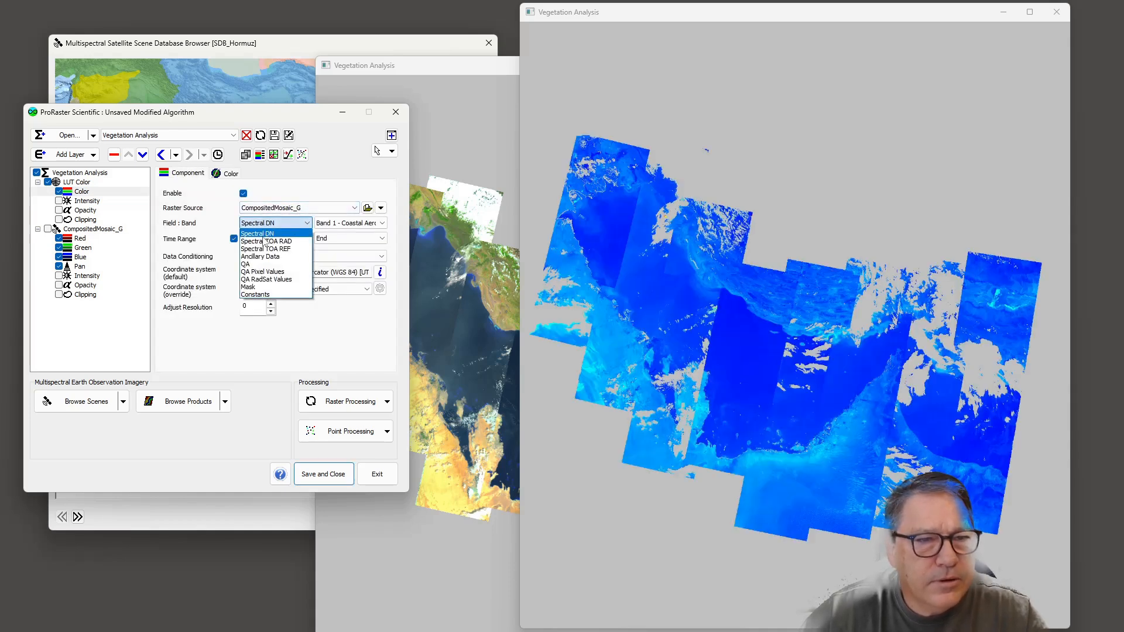
pyautogui.click(271, 295)
pyautogui.click(358, 225)
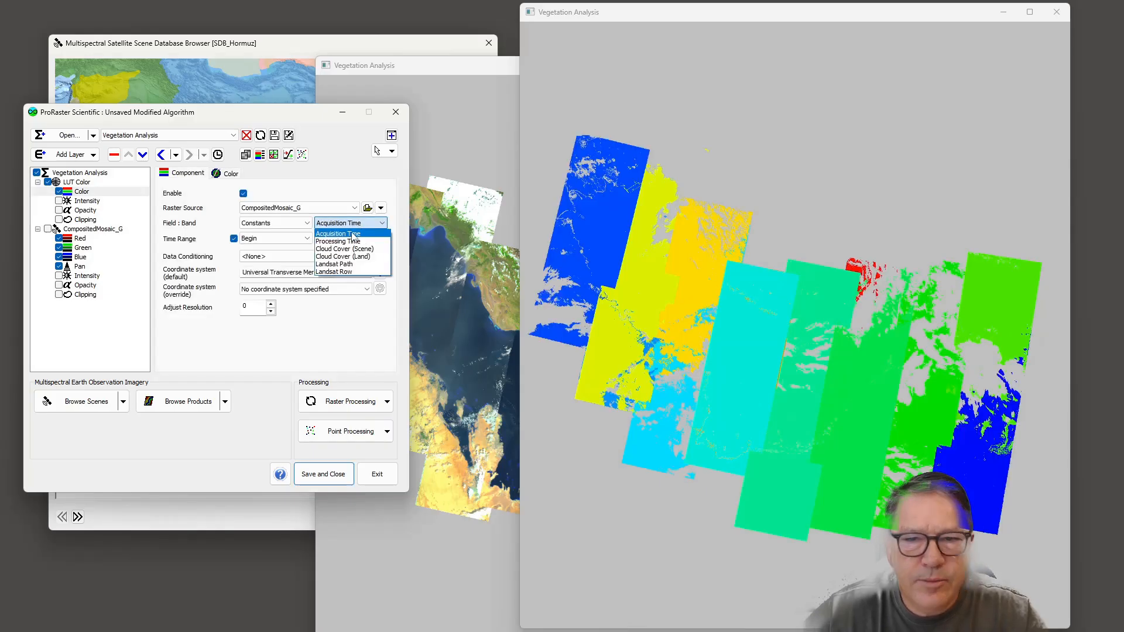
pyautogui.click(353, 234)
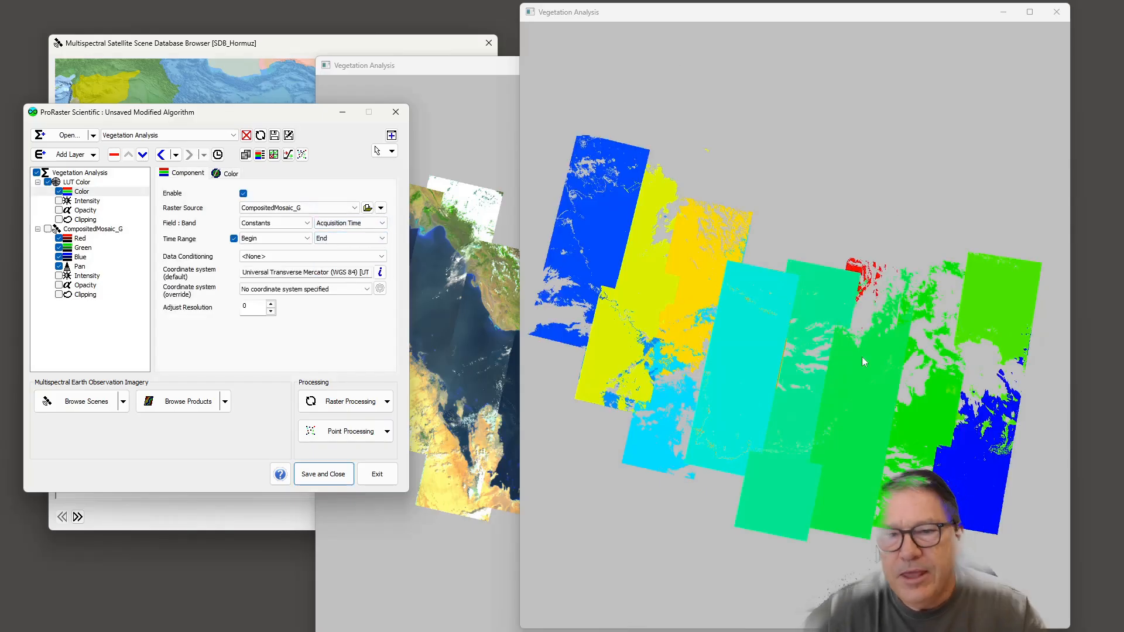
# Step: Maximize the CompositedMosaic_G acquisition-time map, set its tooltip to Key data value, and restore the window after examining it
pyautogui.doubleClick(714, 16)
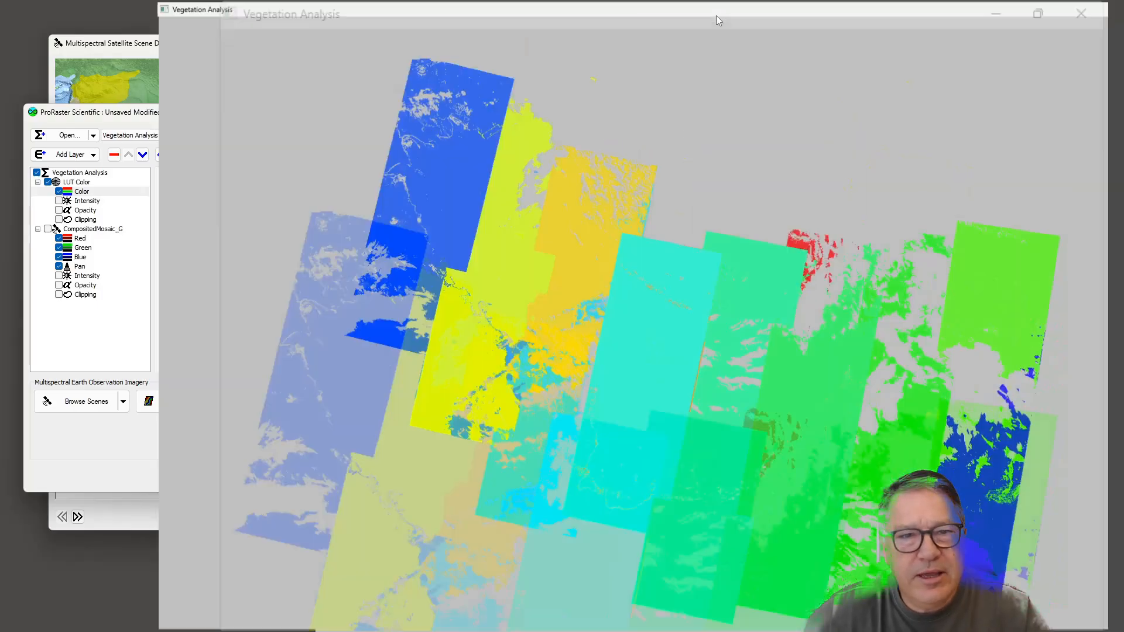
pyautogui.rightClick(597, 442)
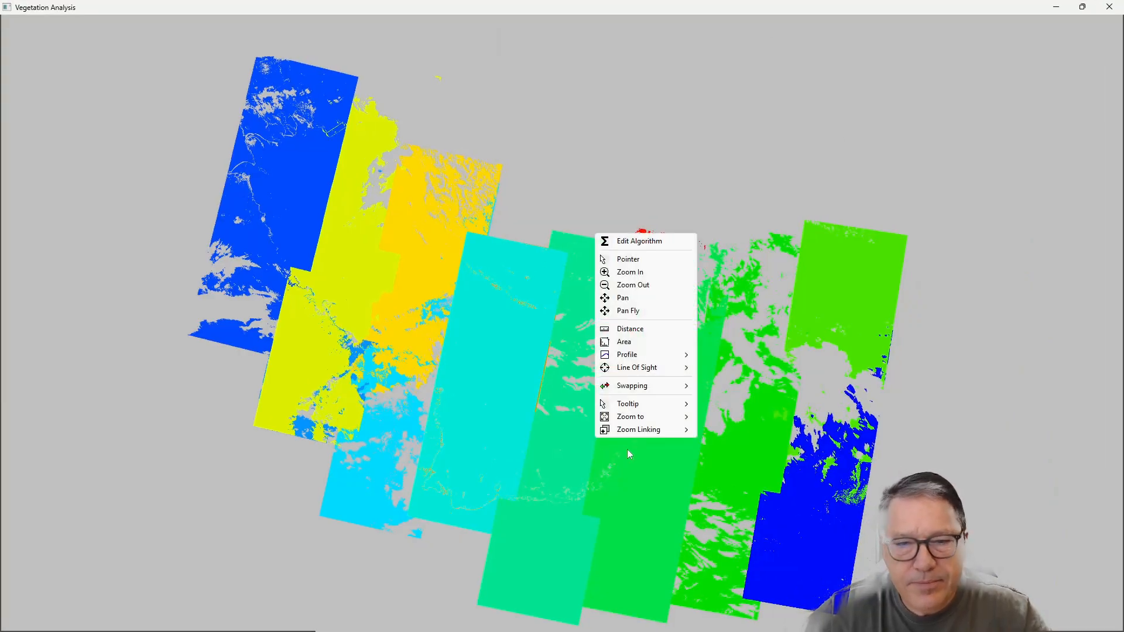
pyautogui.moveTo(648, 405)
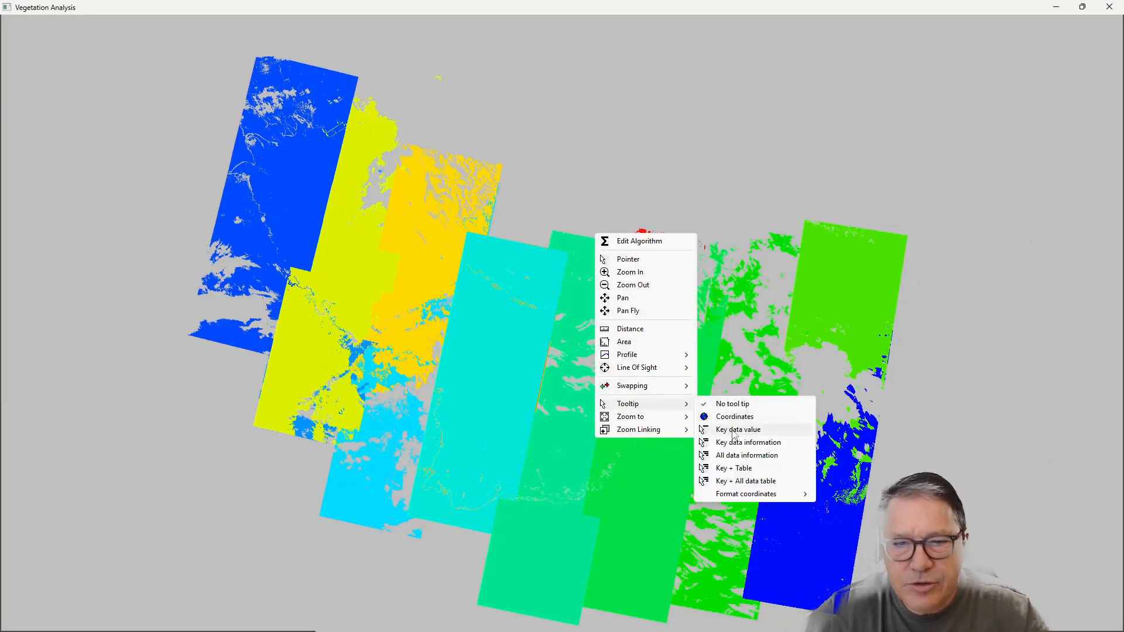
pyautogui.click(736, 430)
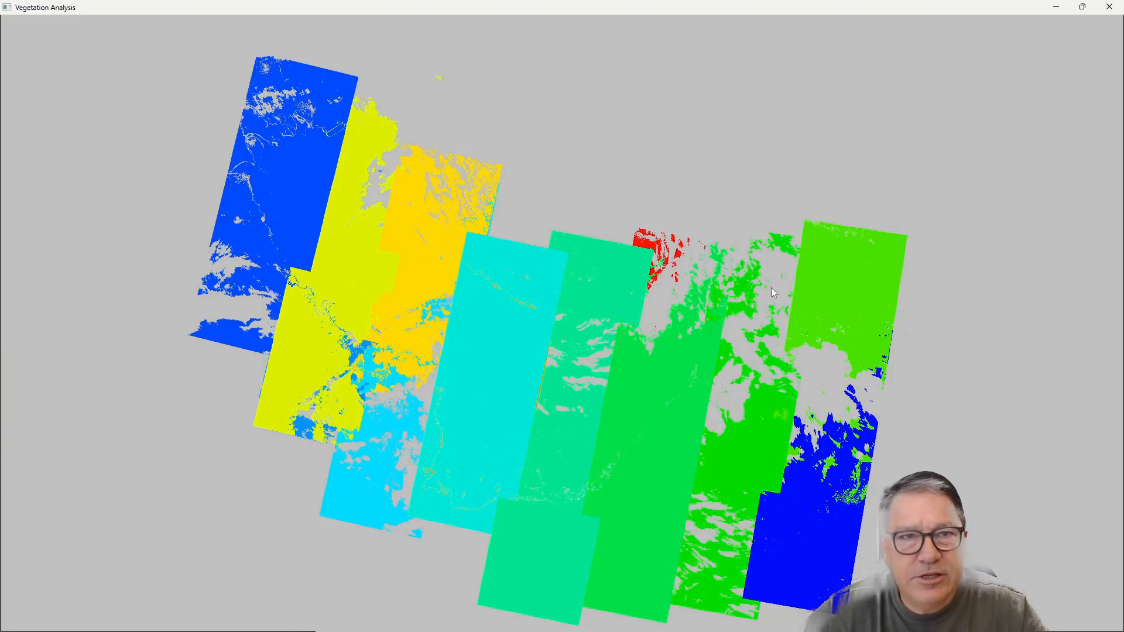
pyautogui.moveTo(544, 5); pyautogui.dragTo(750, 14)
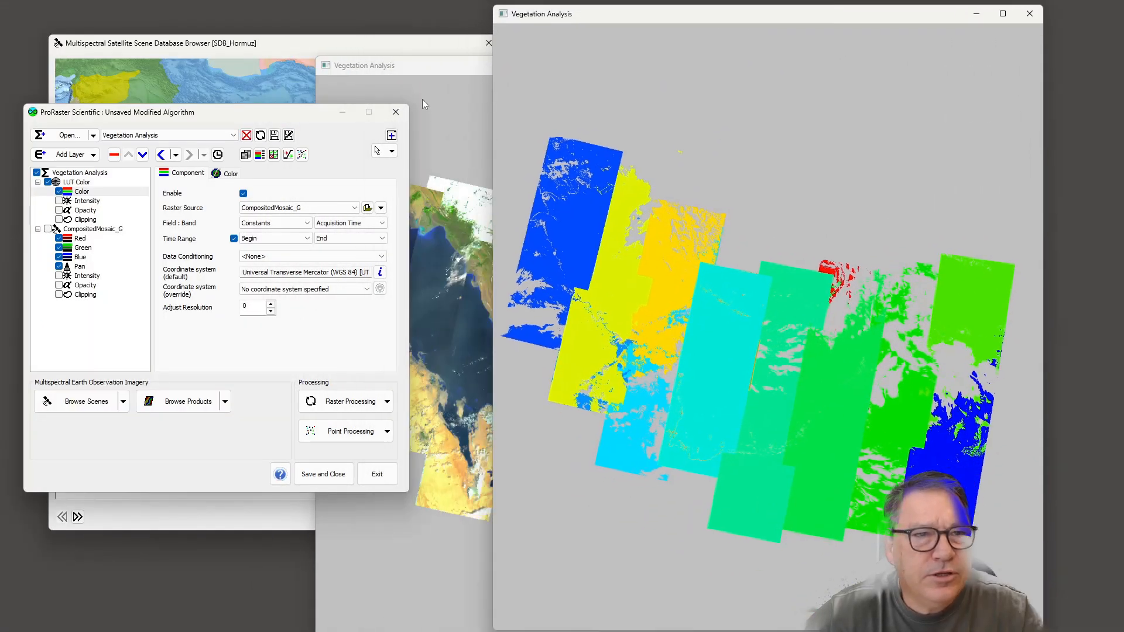
# Step: Switch to the CompositedMosaic_H algorithm, disable its RGB layer, and add a LUT Color layer
pyautogui.click(182, 139)
pyautogui.click(166, 156)
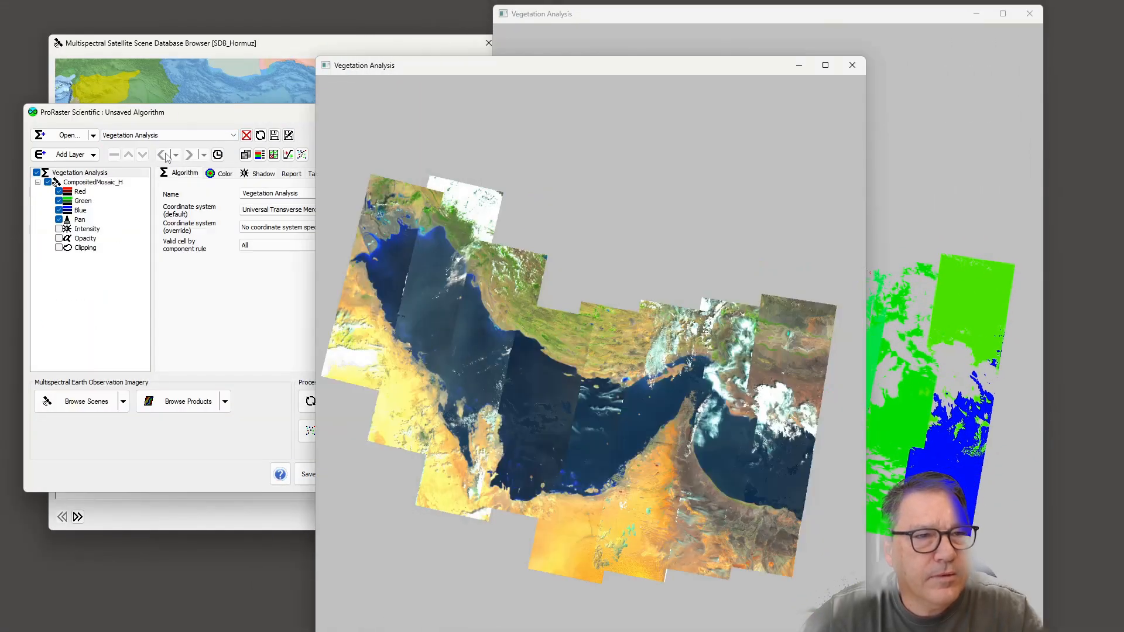
pyautogui.click(48, 183)
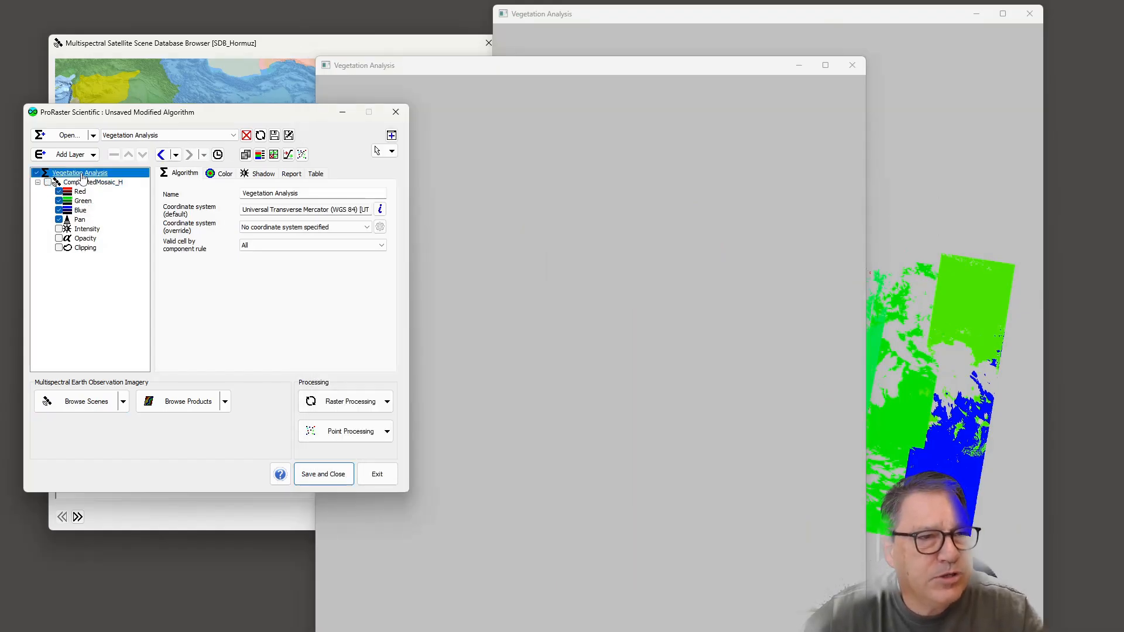
pyautogui.rightClick(82, 176)
pyautogui.moveTo(117, 194)
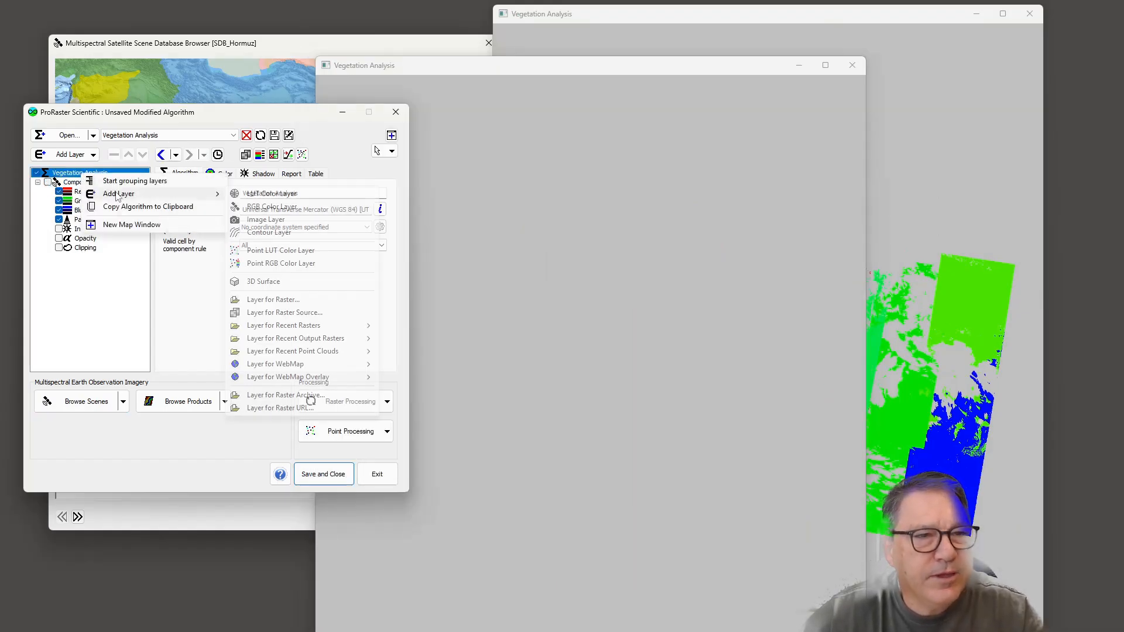
pyautogui.click(265, 195)
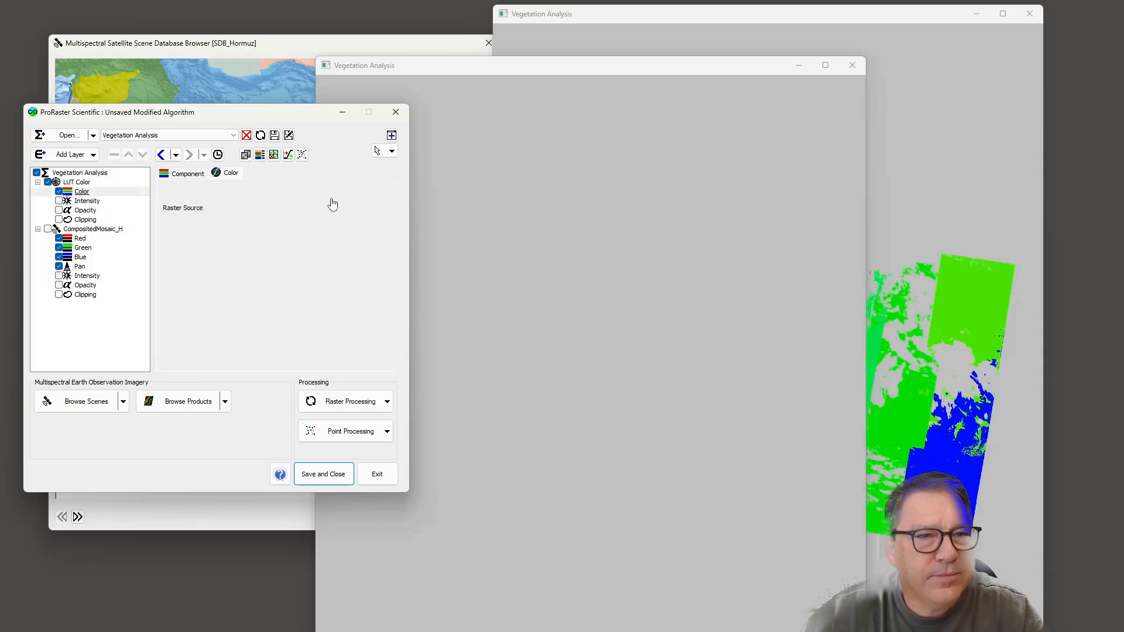
# Step: Set the LUT layer's Color component to CompositedMosaic_H, using the Constants field and Acquisition Time band
pyautogui.click(308, 208)
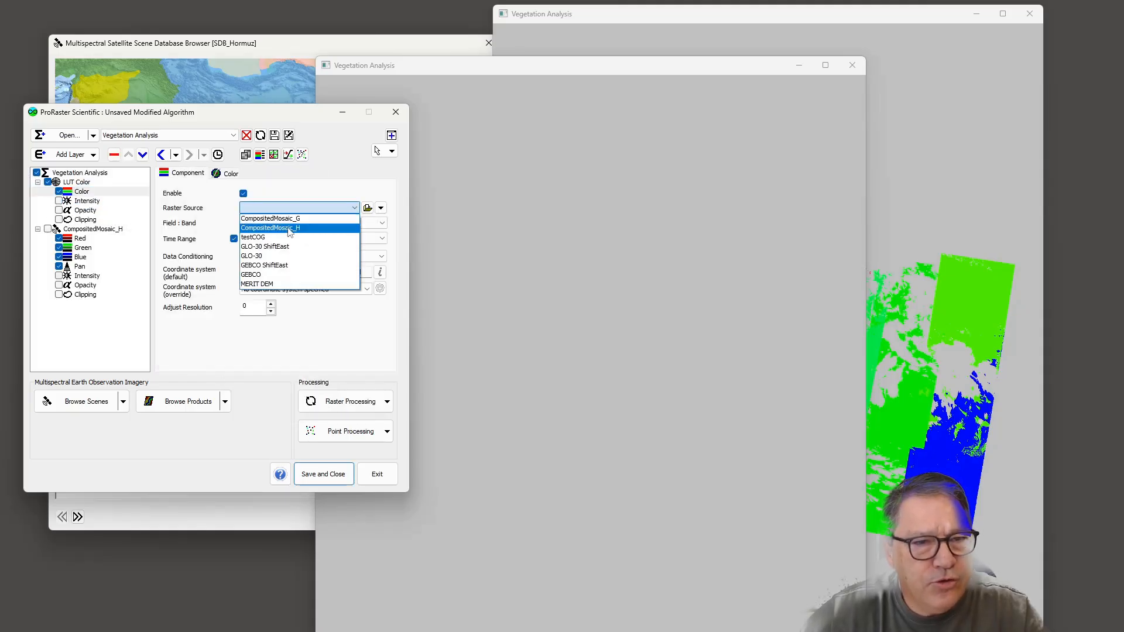
pyautogui.click(289, 229)
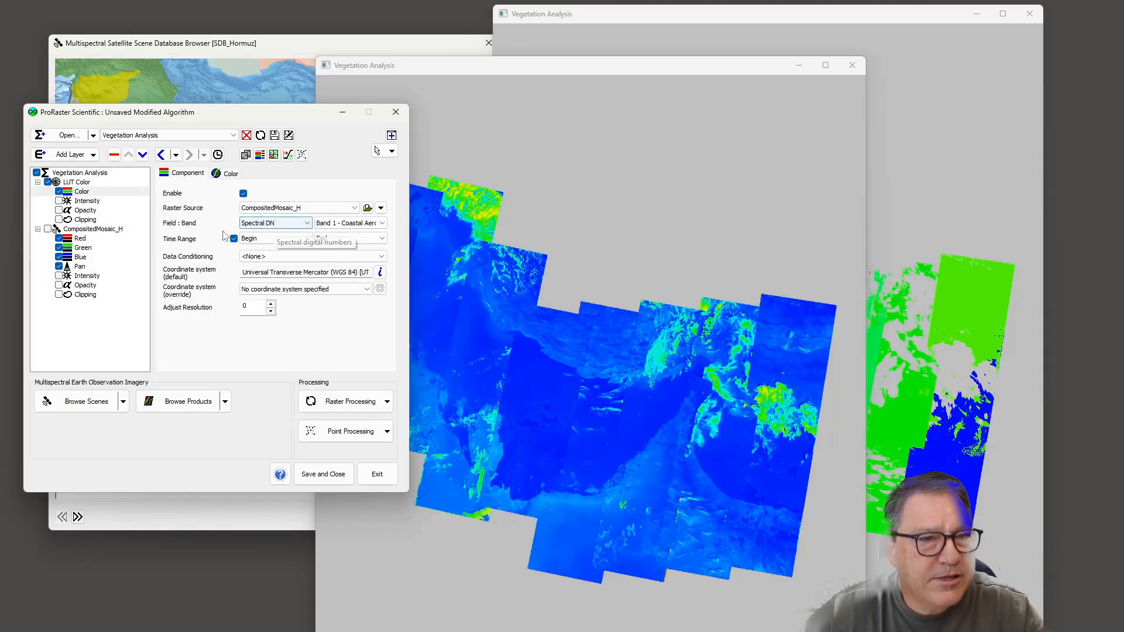
pyautogui.click(274, 222)
pyautogui.click(269, 297)
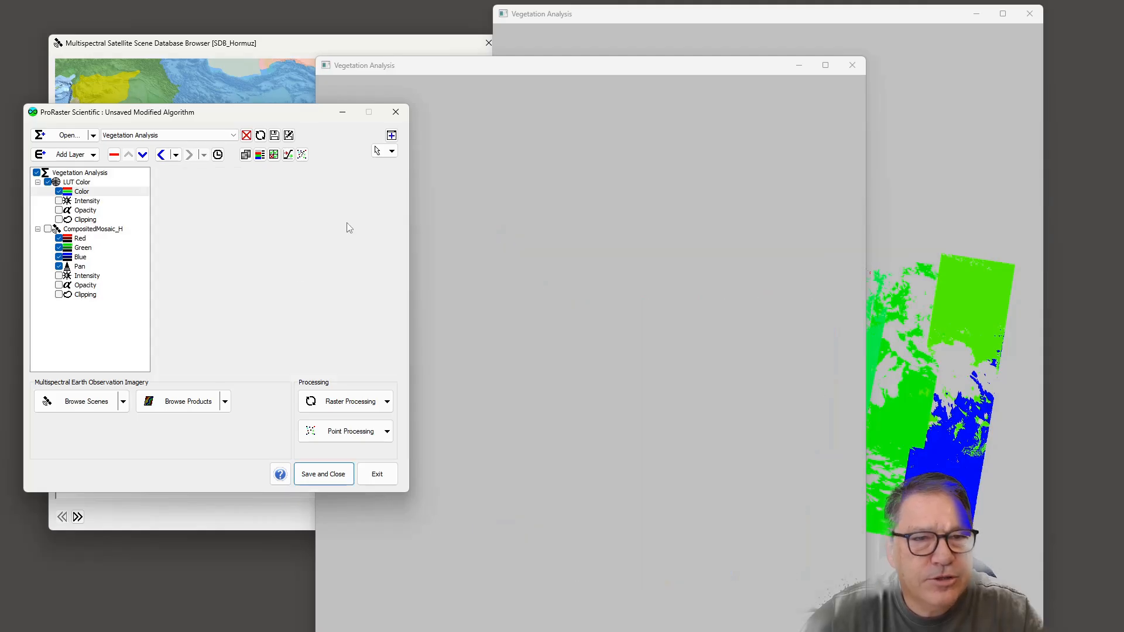
pyautogui.click(347, 228)
pyautogui.click(349, 237)
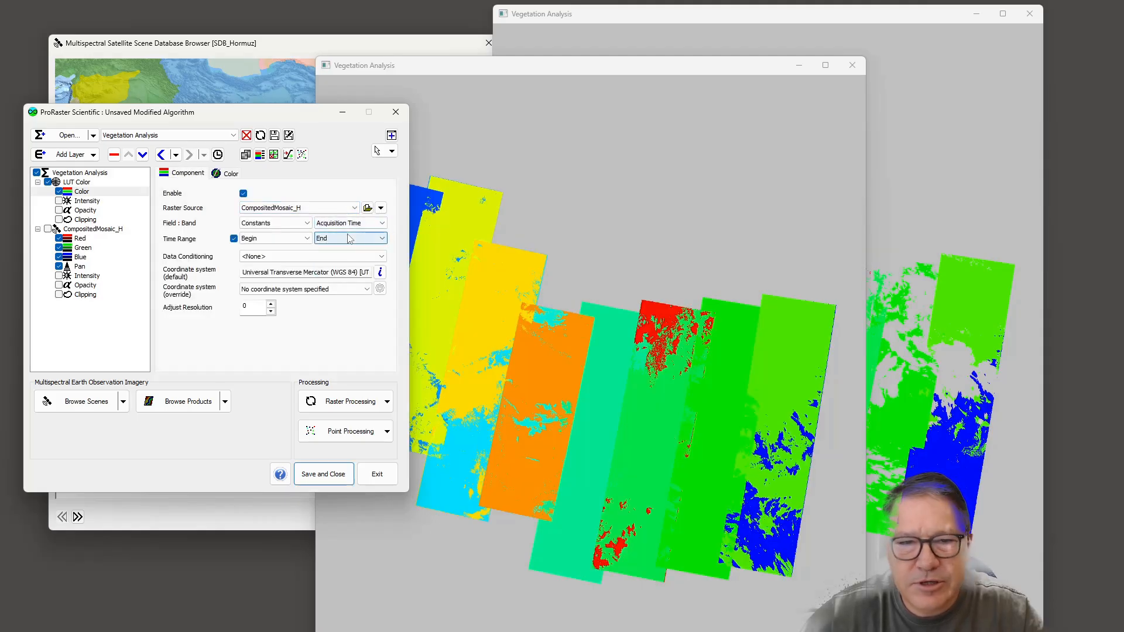
# Step: Examine the CompositedMosaic_H acquisition-time map maximized, then restore it and reposition it and the algorithm window beside the other map
pyautogui.doubleClick(534, 64)
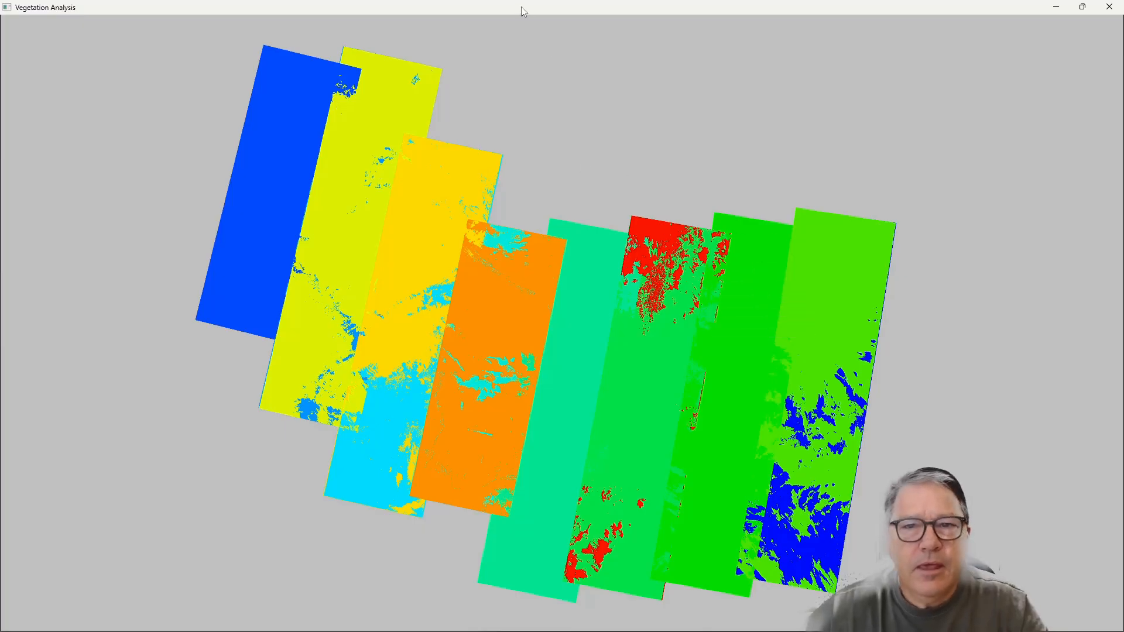
pyautogui.moveTo(522, 12); pyautogui.dragTo(334, 155)
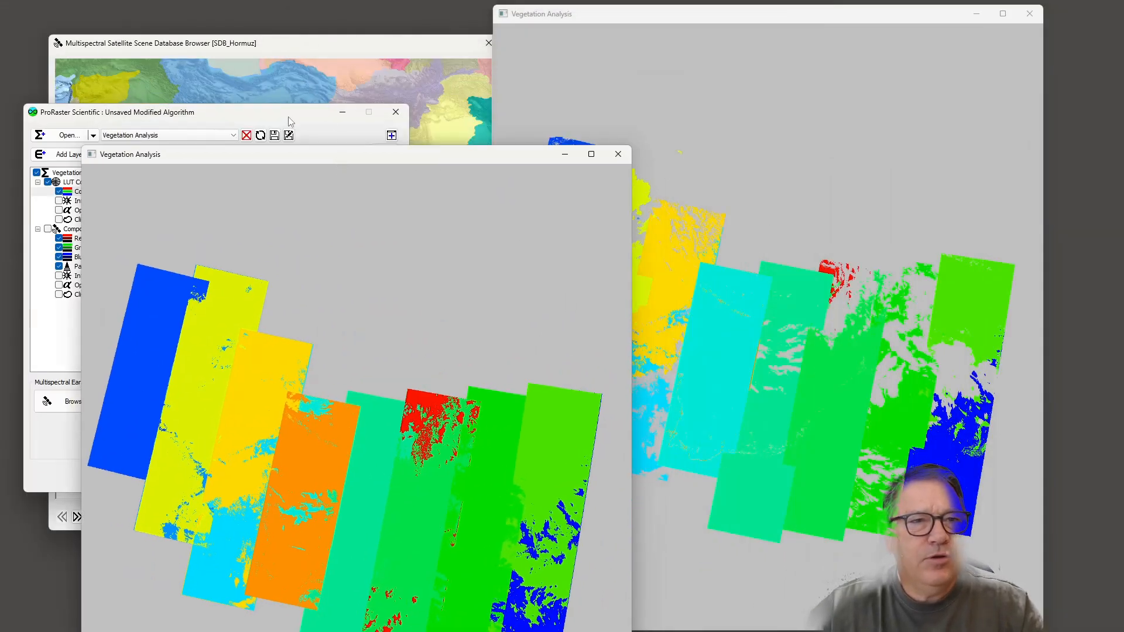
pyautogui.moveTo(289, 121); pyautogui.dragTo(291, 96)
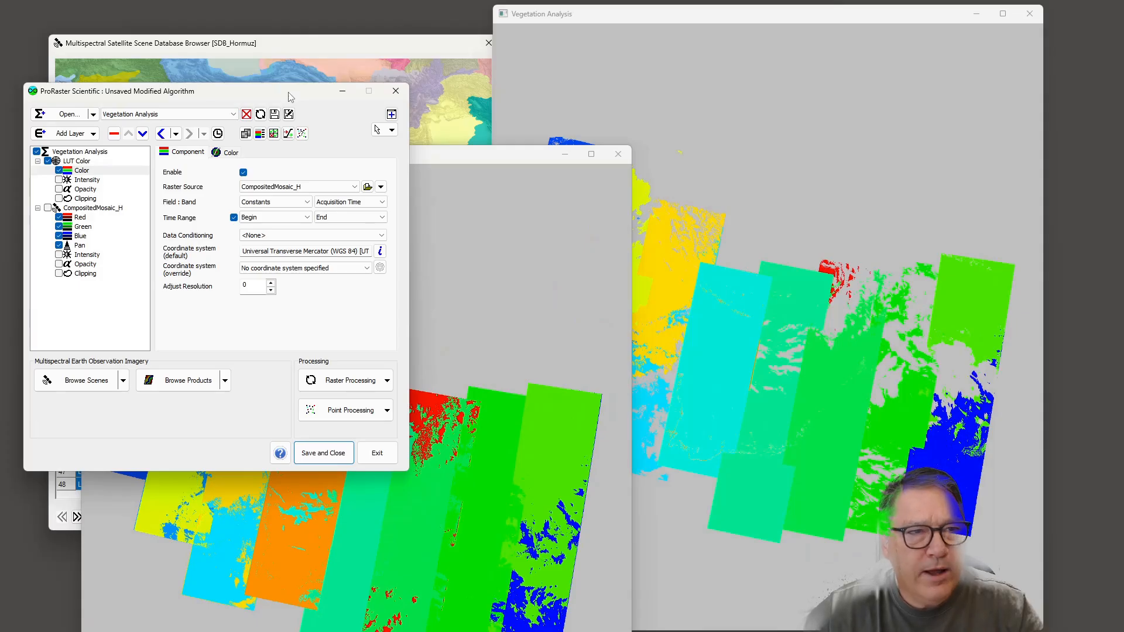